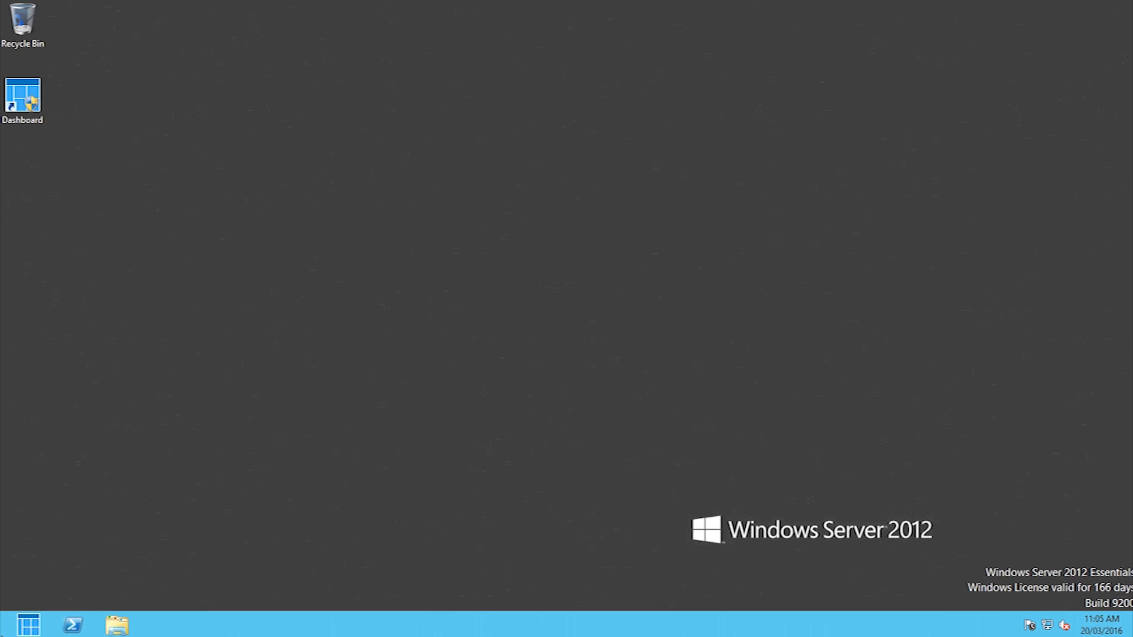
Open the Windows Server 2012 Start screen from the taskbar's bottom-left corner.
{"action": "left_click", "coordinate": [3, 634]}
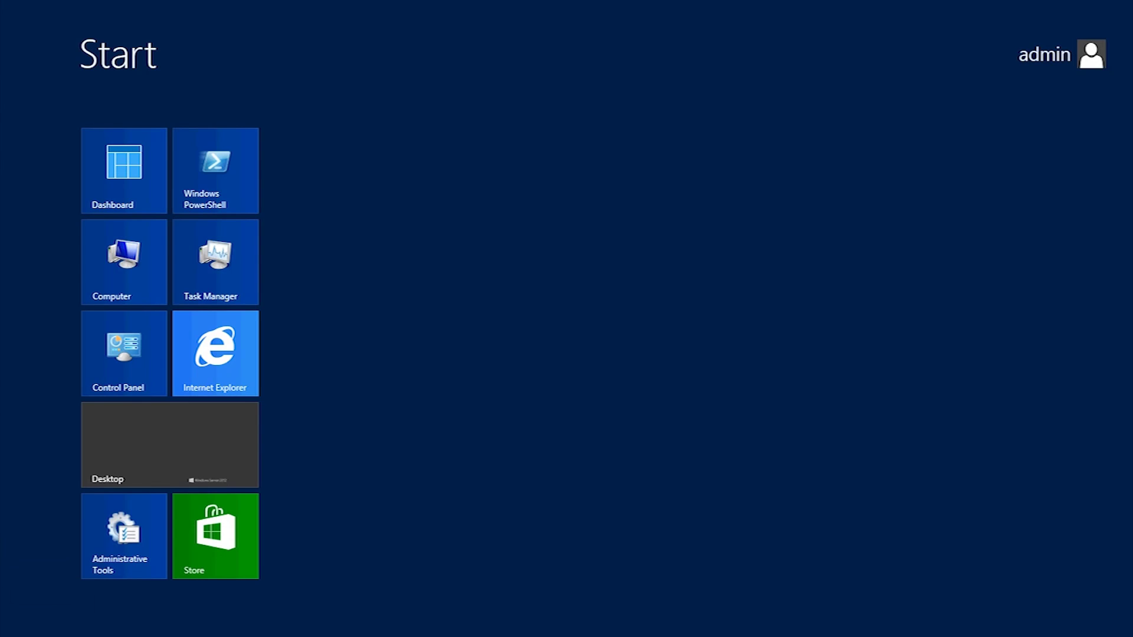
Search 'group' on the Start screen and launch Group Policy Management.
{"action": "type", "text": "gro"}
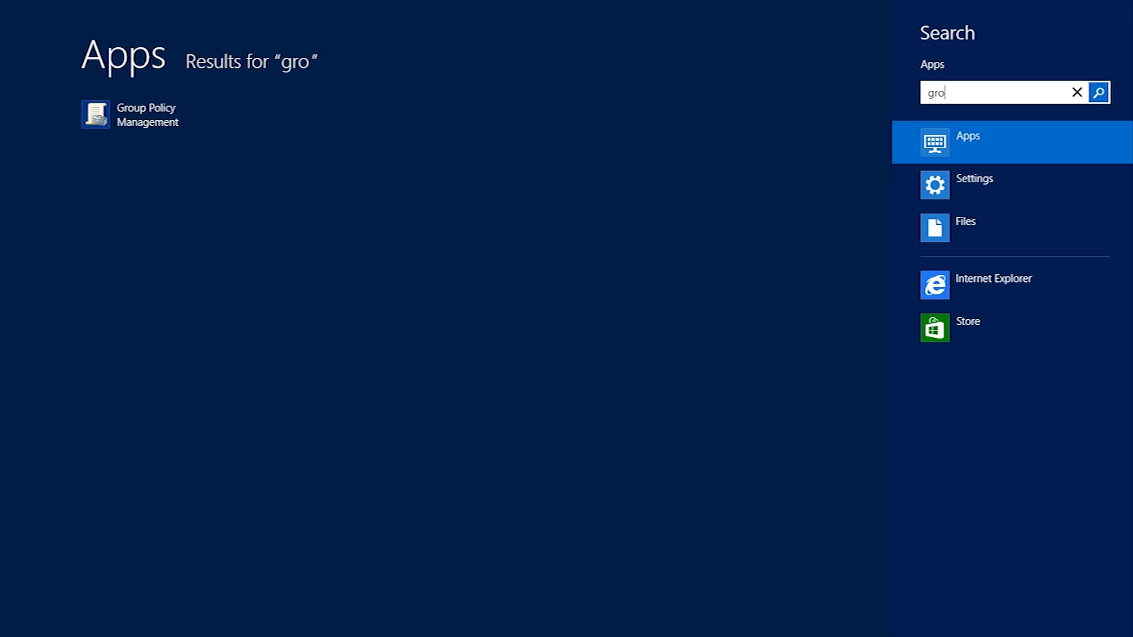
{"action": "type", "text": "up"}
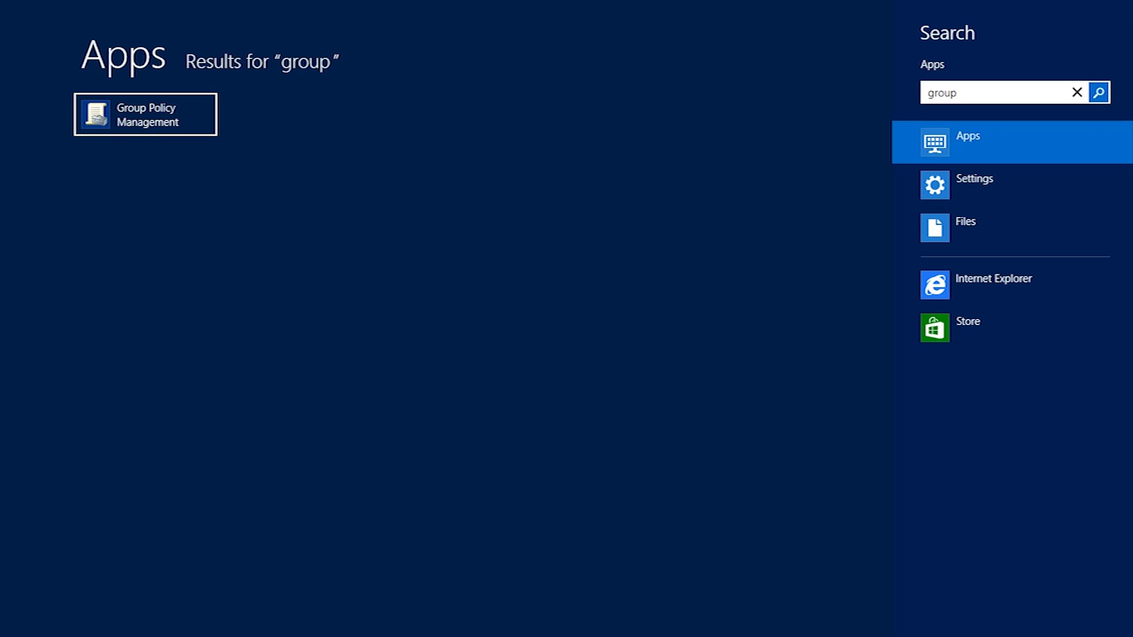
{"action": "left_click", "coordinate": [127, 128]}
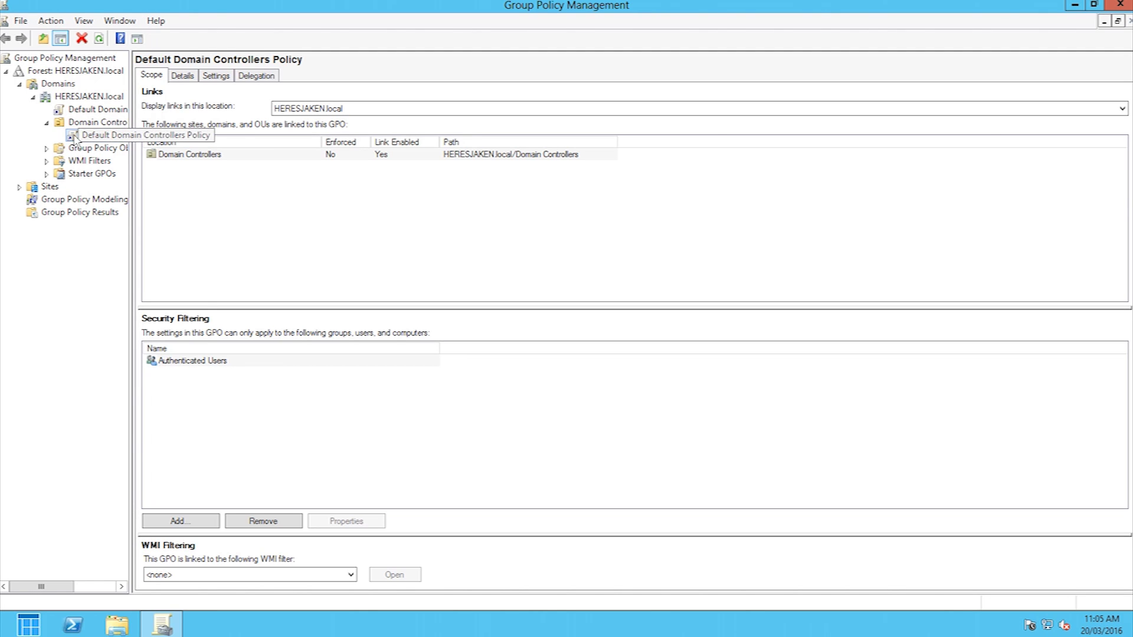
Review the policy's Settings report, expanding and collapsing User Rights Assignment and Security Options.
{"action": "left_click", "coordinate": [216, 75]}
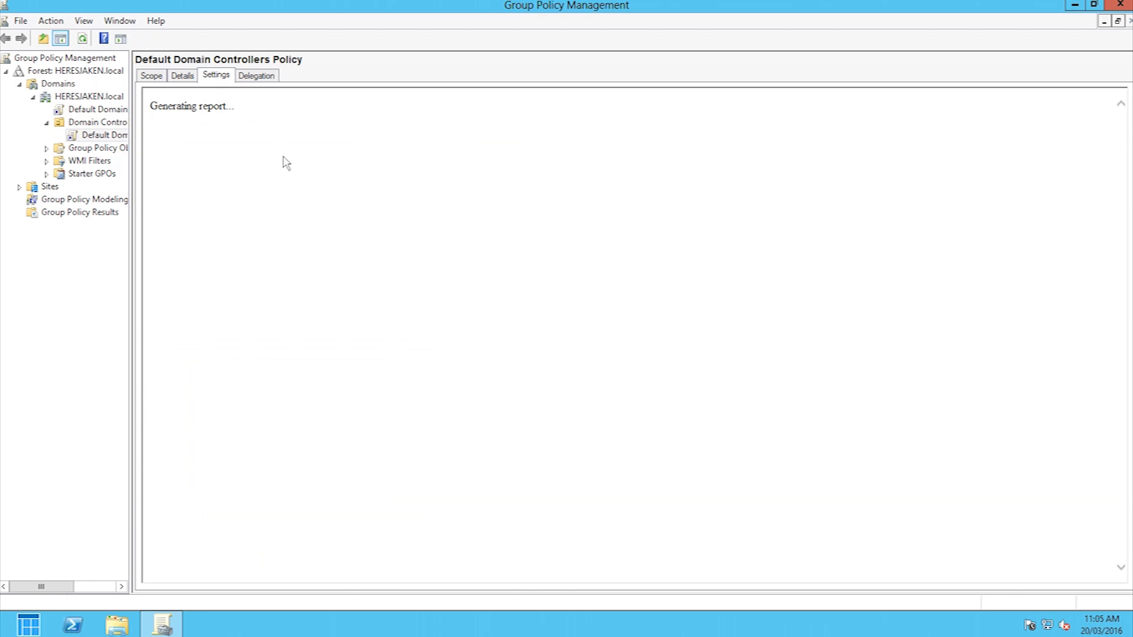
{"action": "left_click", "coordinate": [202, 171]}
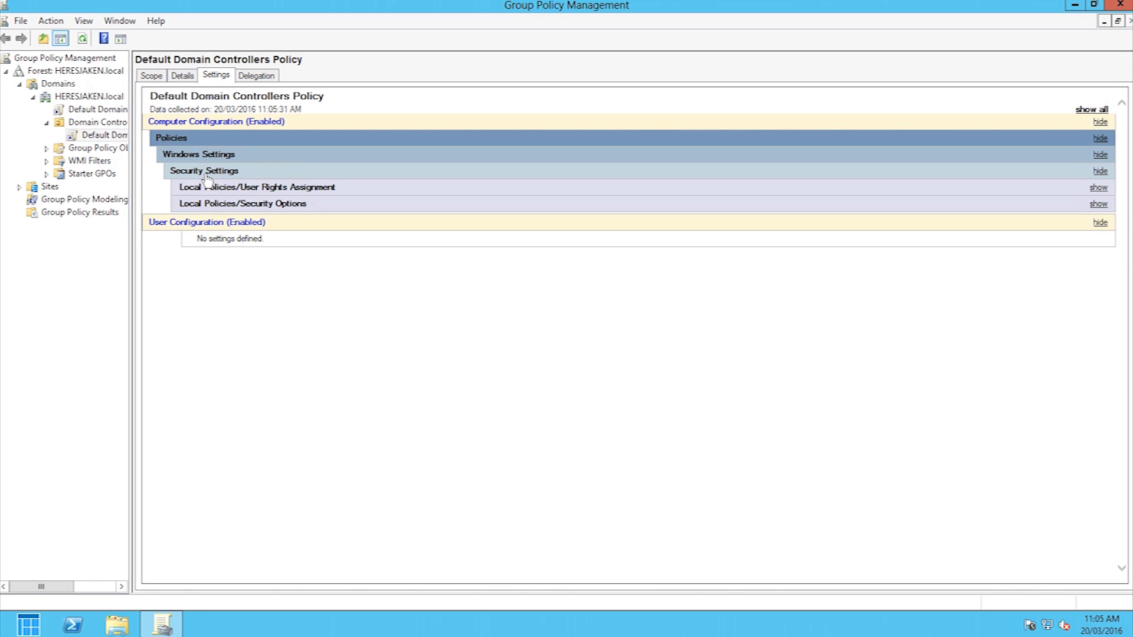
{"action": "left_click", "coordinate": [215, 190]}
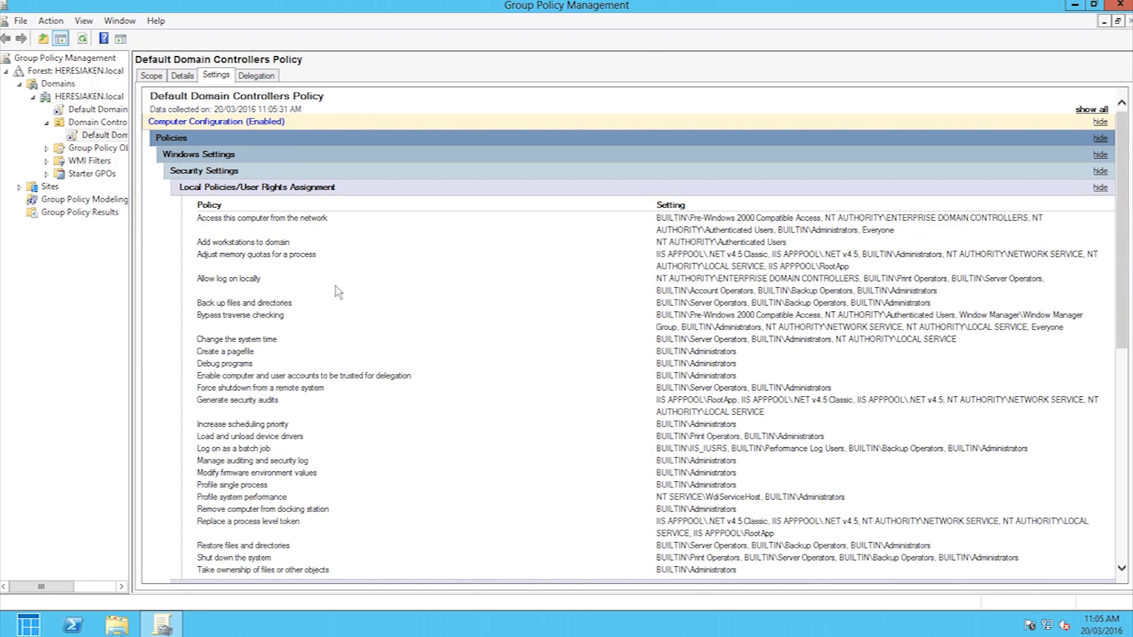
{"action": "scroll", "coordinate": [336, 286], "scroll_direction": "down", "scroll_amount": 5}
{"action": "scroll", "coordinate": [327, 248], "scroll_direction": "down", "scroll_amount": 2}
{"action": "left_click", "coordinate": [325, 216]}
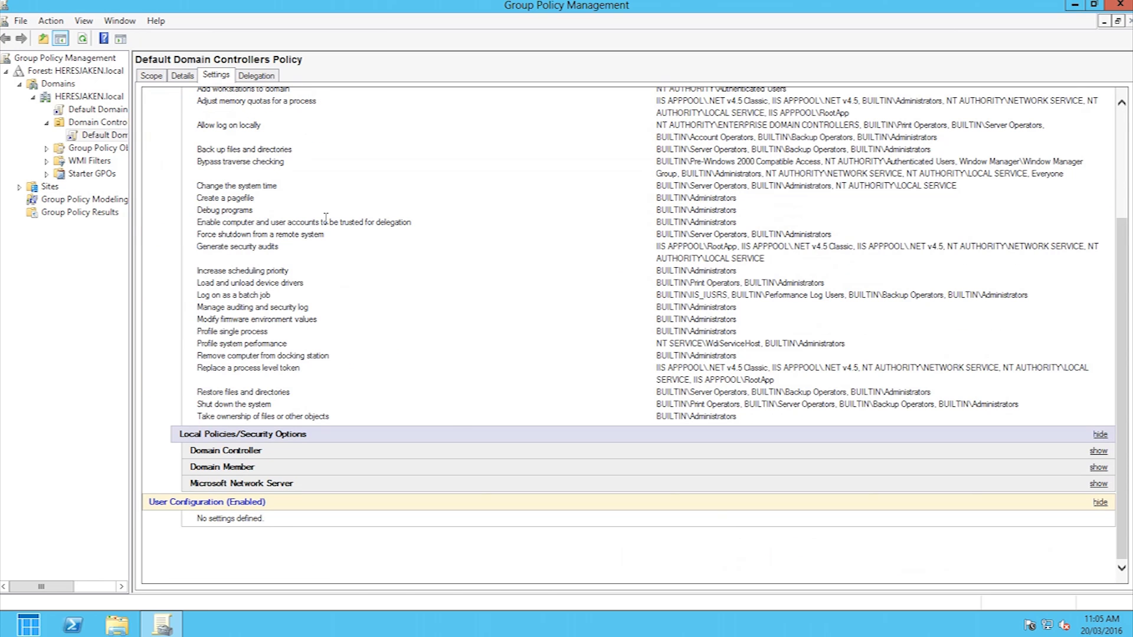
{"action": "scroll", "coordinate": [324, 466], "scroll_direction": "up", "scroll_amount": 3}
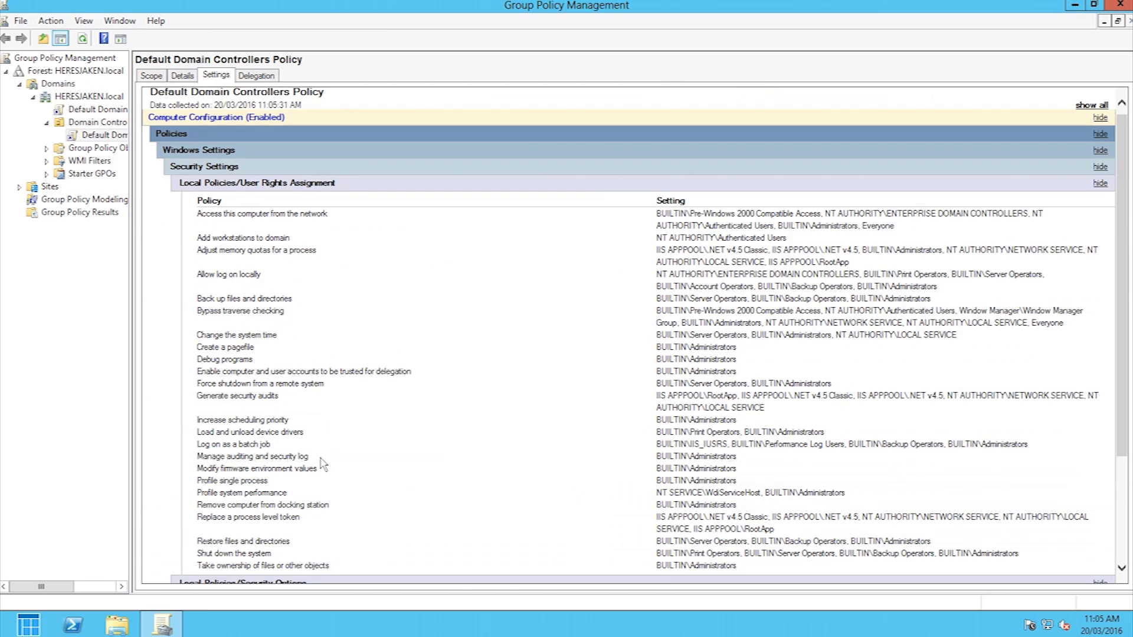
{"action": "left_click", "coordinate": [231, 191]}
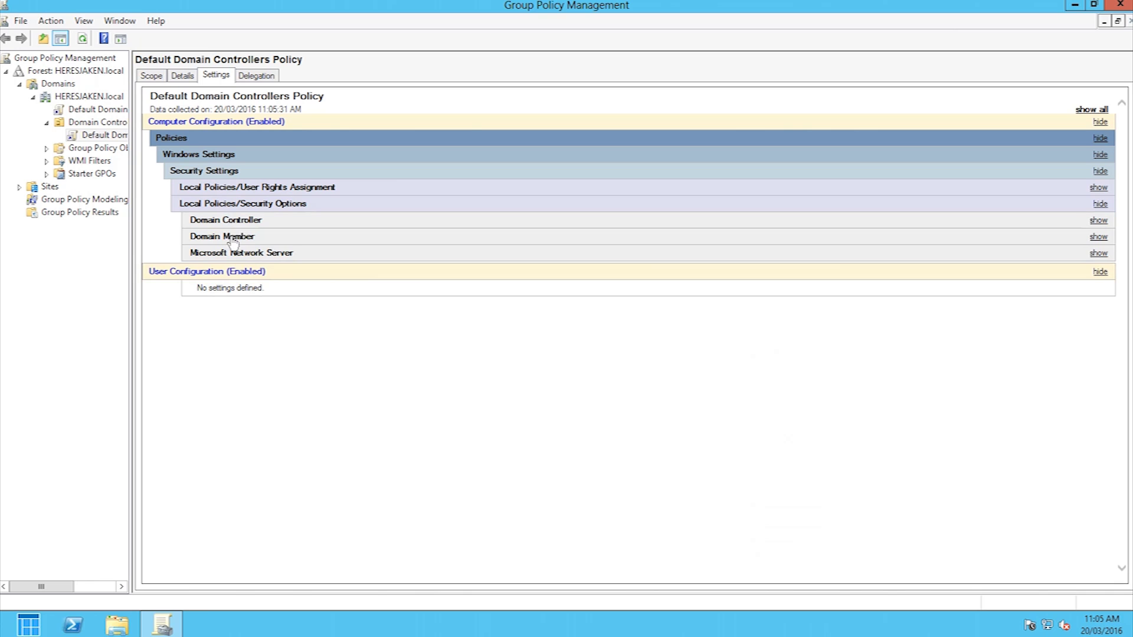
{"action": "left_click", "coordinate": [234, 208]}
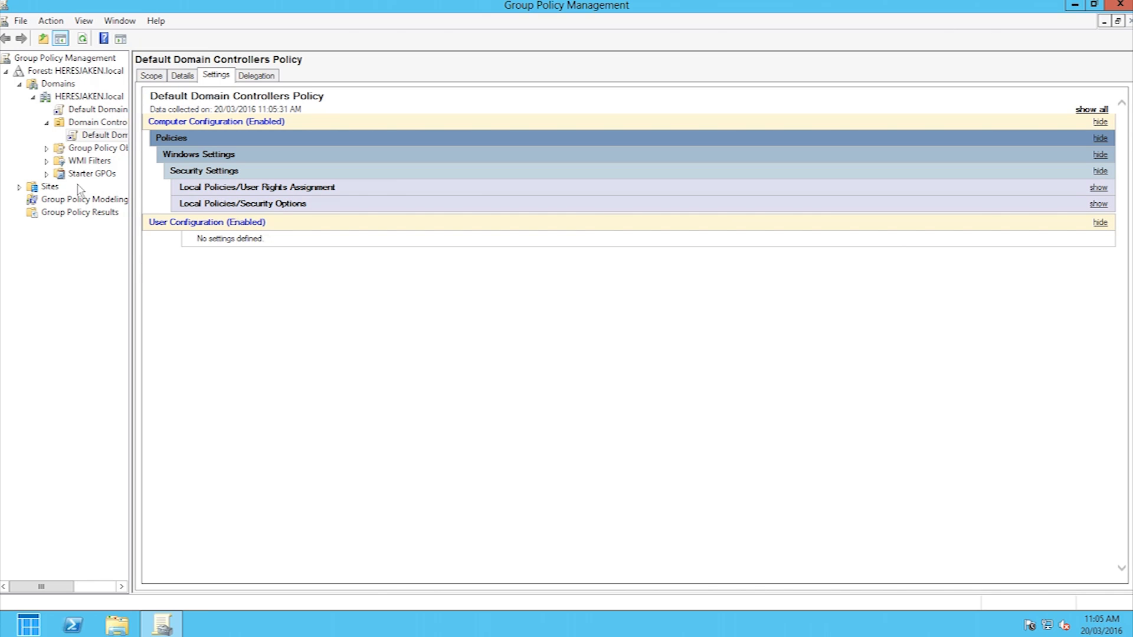
{"action": "right_click", "coordinate": [86, 141]}
{"action": "key", "text": "Escape"}
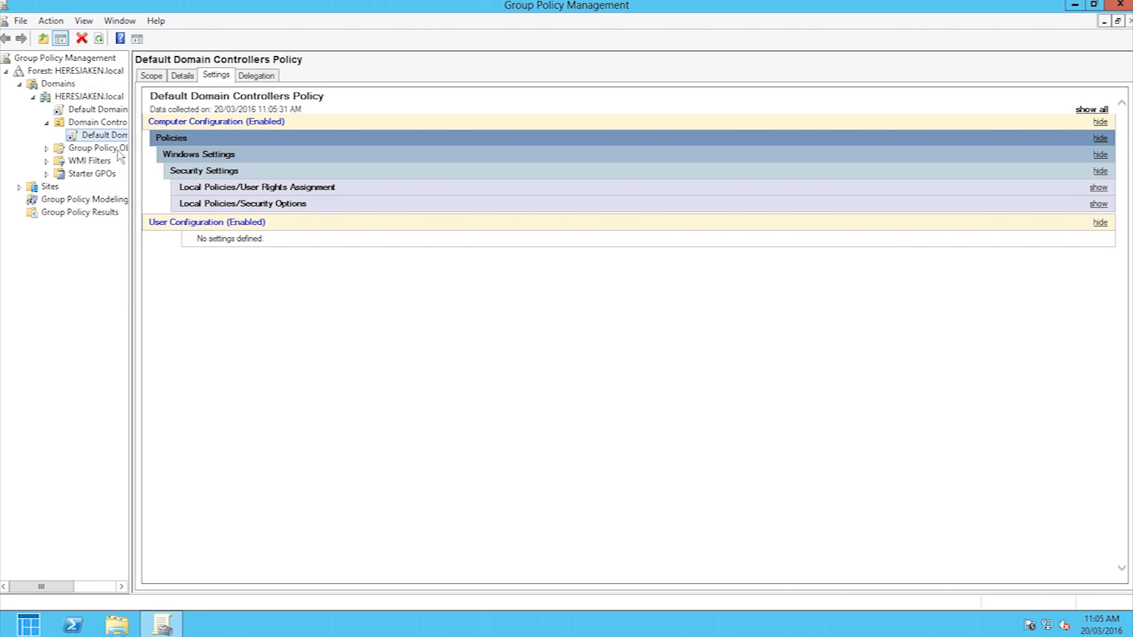
Open the Default Domain Controllers Policy for editing and briefly browse the Preferences branch.
{"action": "right_click", "coordinate": [101, 135]}
{"action": "left_click", "coordinate": [118, 146]}
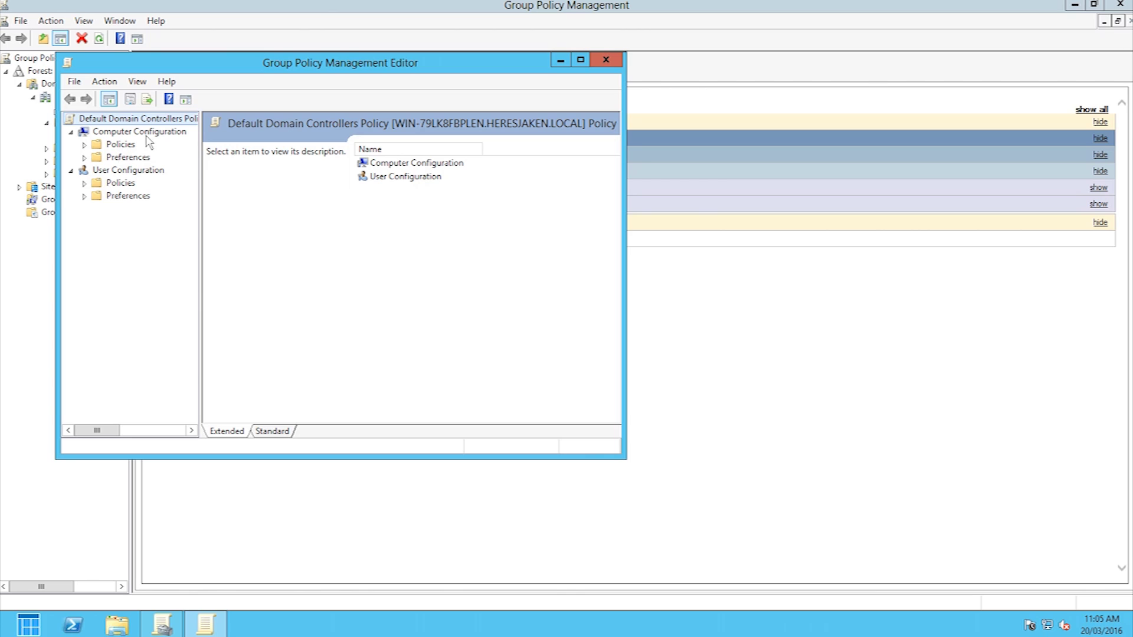
{"action": "left_click", "coordinate": [84, 157]}
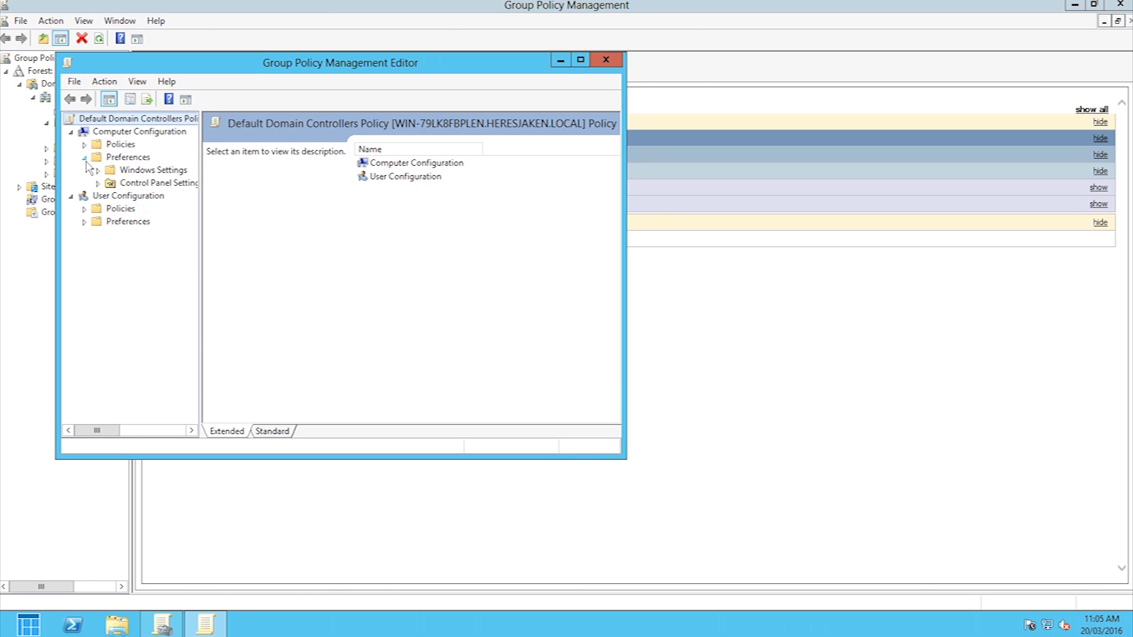
{"action": "left_click", "coordinate": [98, 171]}
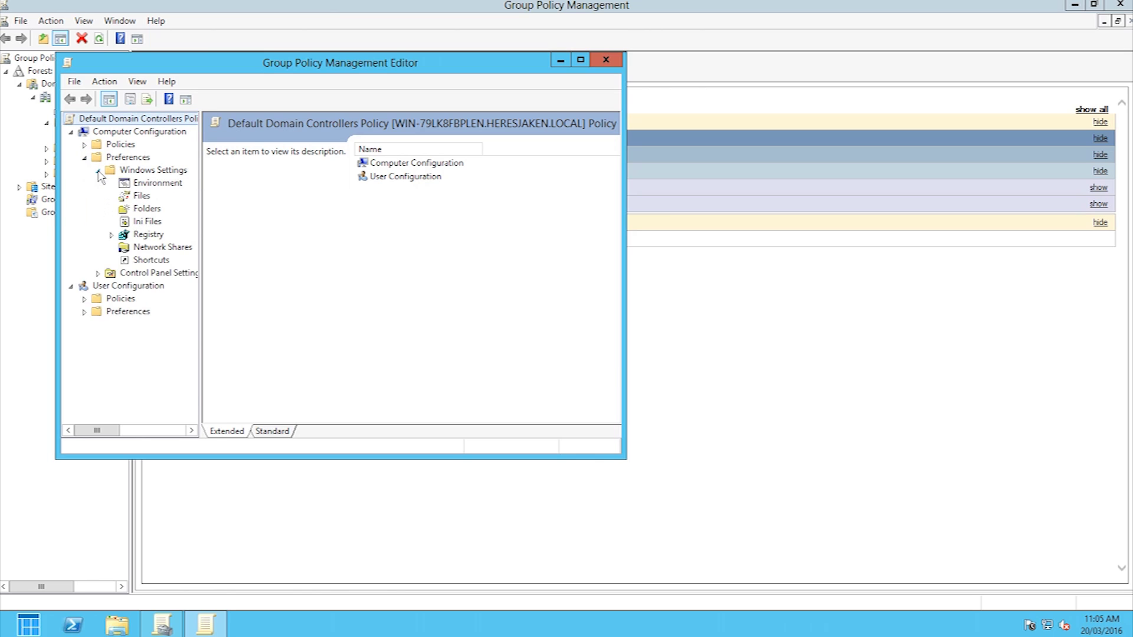
{"action": "left_click", "coordinate": [85, 157]}
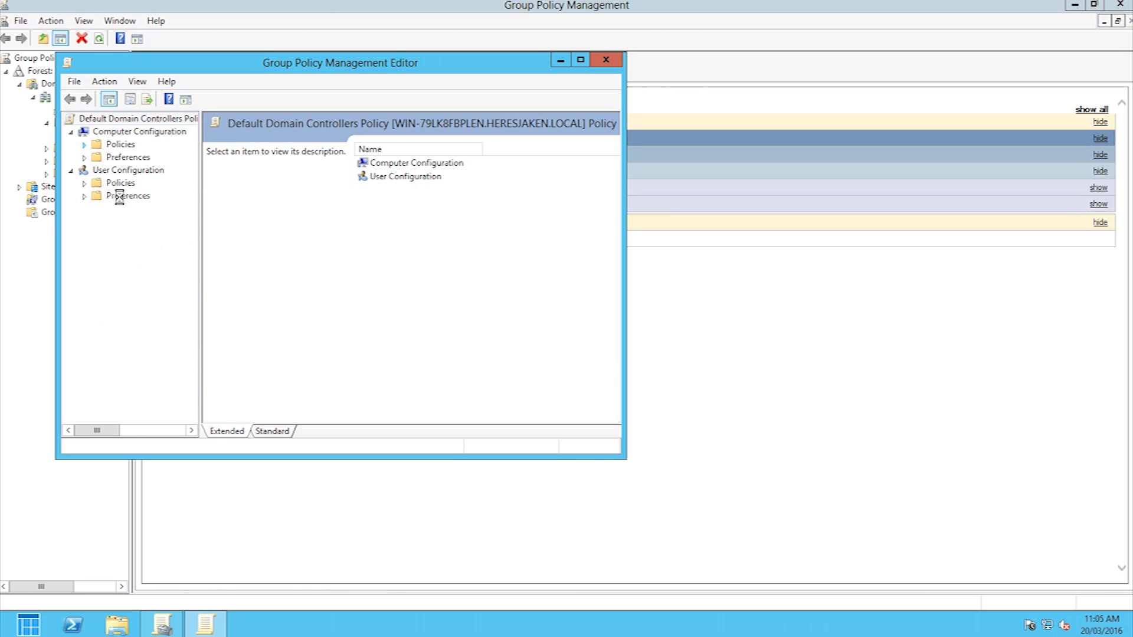
Navigate Administrative Templates > Windows Components to the Windows Update settings.
{"action": "left_click", "coordinate": [98, 183]}
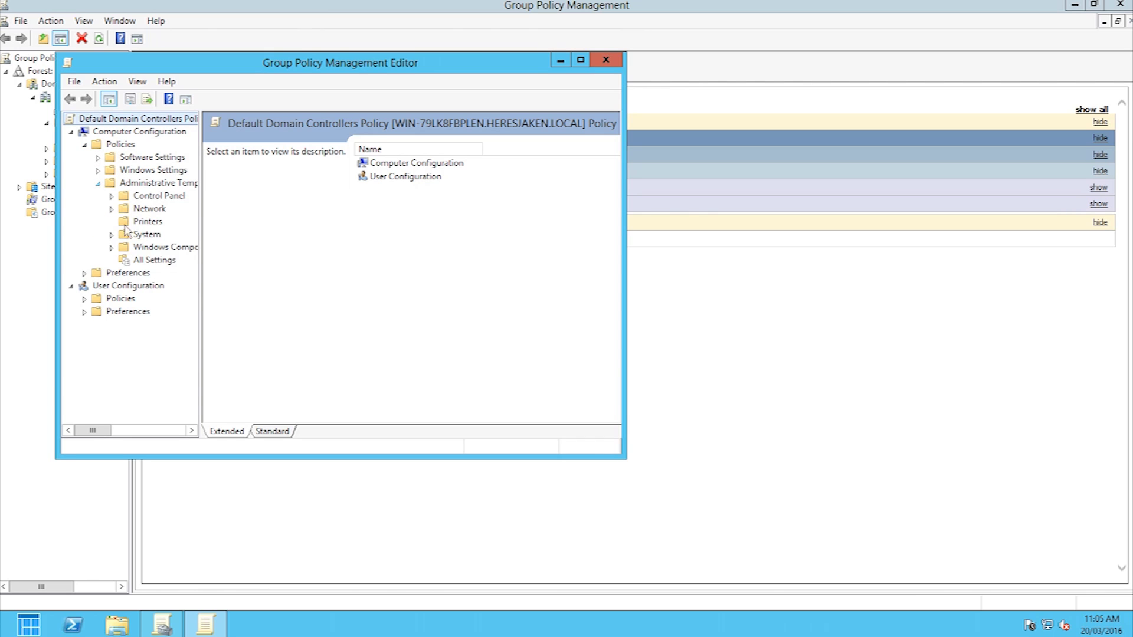
{"action": "left_click", "coordinate": [112, 248]}
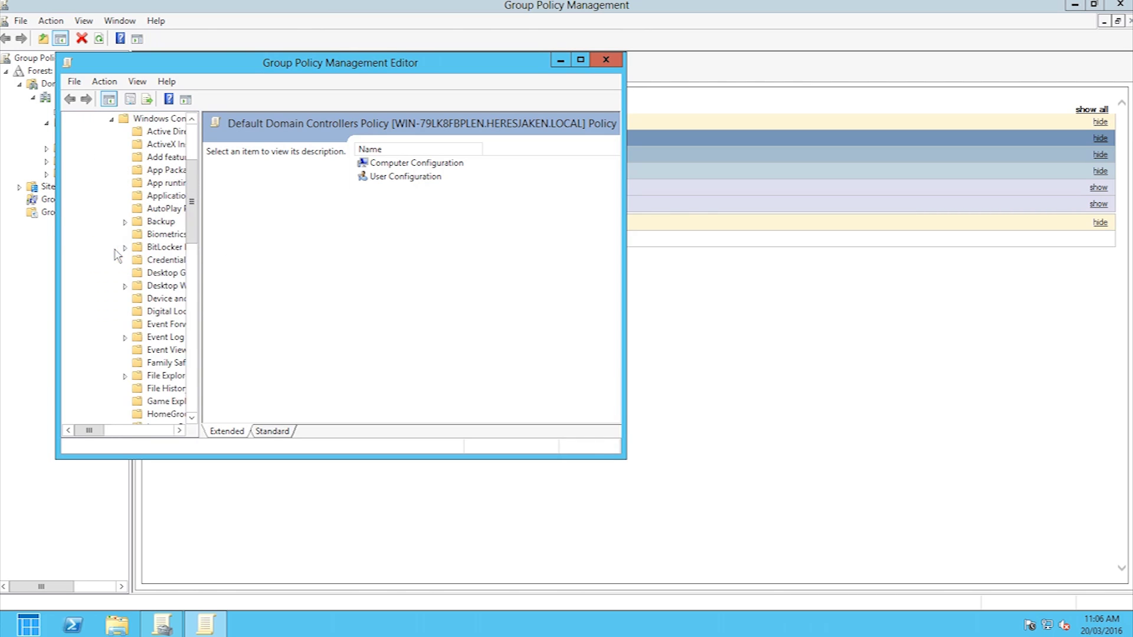
{"action": "scroll", "coordinate": [121, 258], "scroll_direction": "down", "scroll_amount": 6}
{"action": "scroll", "coordinate": [123, 260], "scroll_direction": "down", "scroll_amount": 8}
{"action": "scroll", "coordinate": [137, 317], "scroll_direction": "down", "scroll_amount": 4}
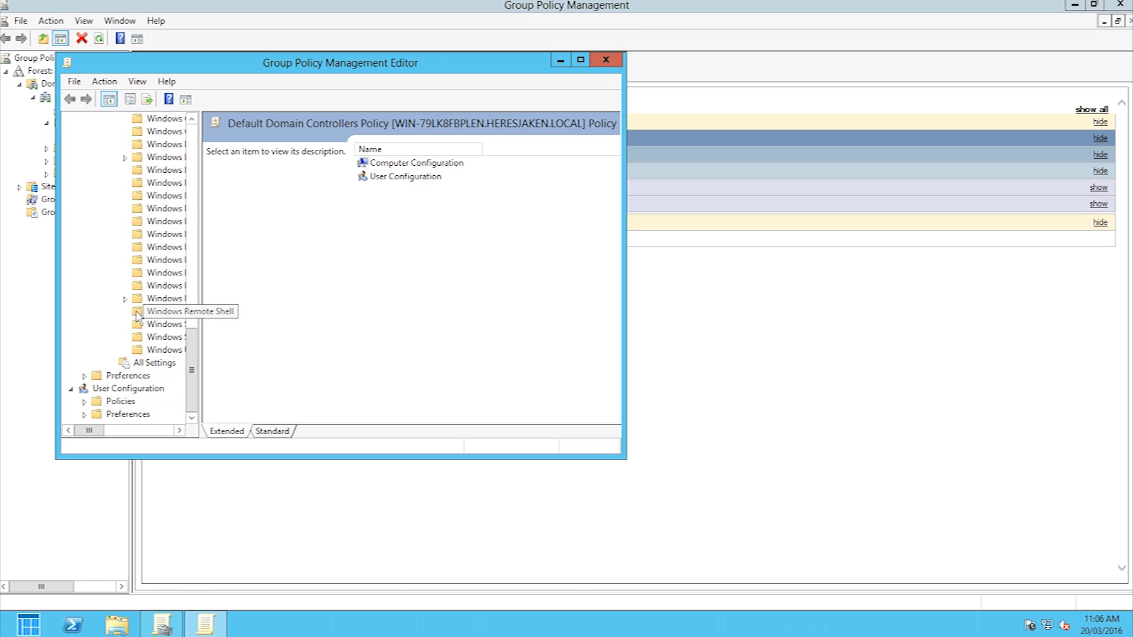
{"action": "left_click", "coordinate": [155, 349]}
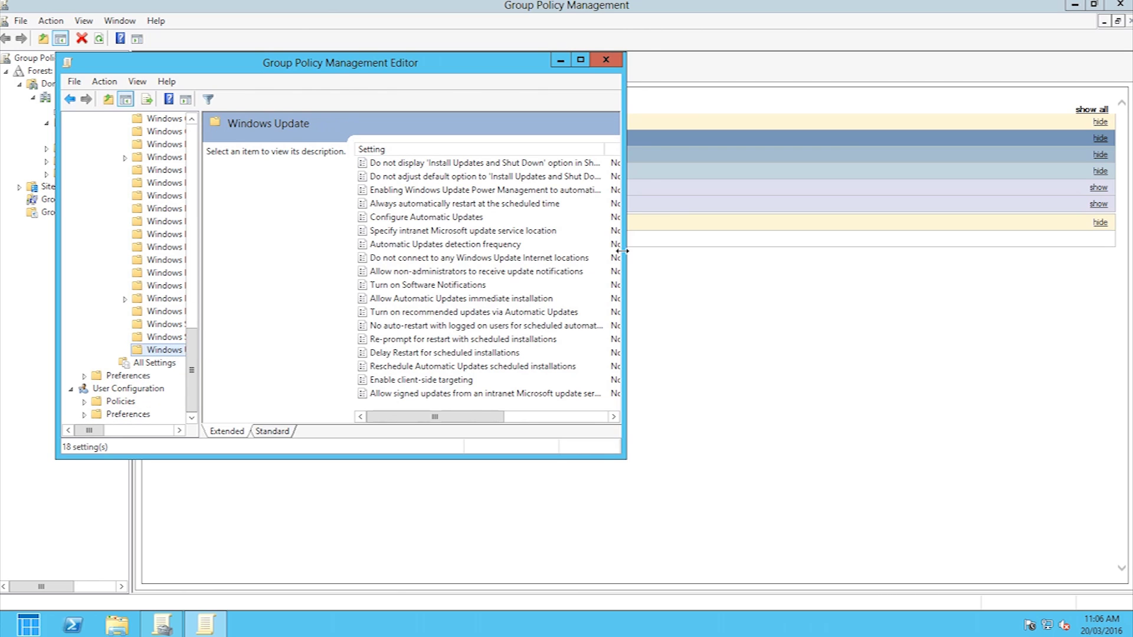
Enable 'Always automatically restart at the scheduled time' with the 15-minute restart timer.
{"action": "left_click_drag", "start_coordinate": [623, 251], "coordinate": [795, 260]}
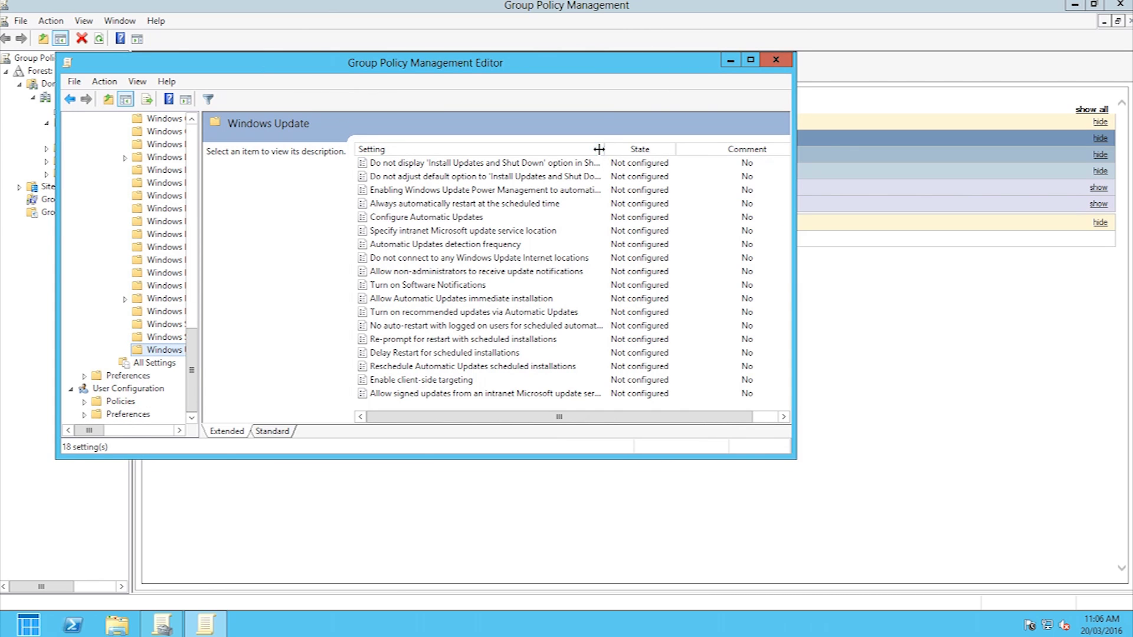
{"action": "left_click_drag", "start_coordinate": [599, 149], "coordinate": [673, 148]}
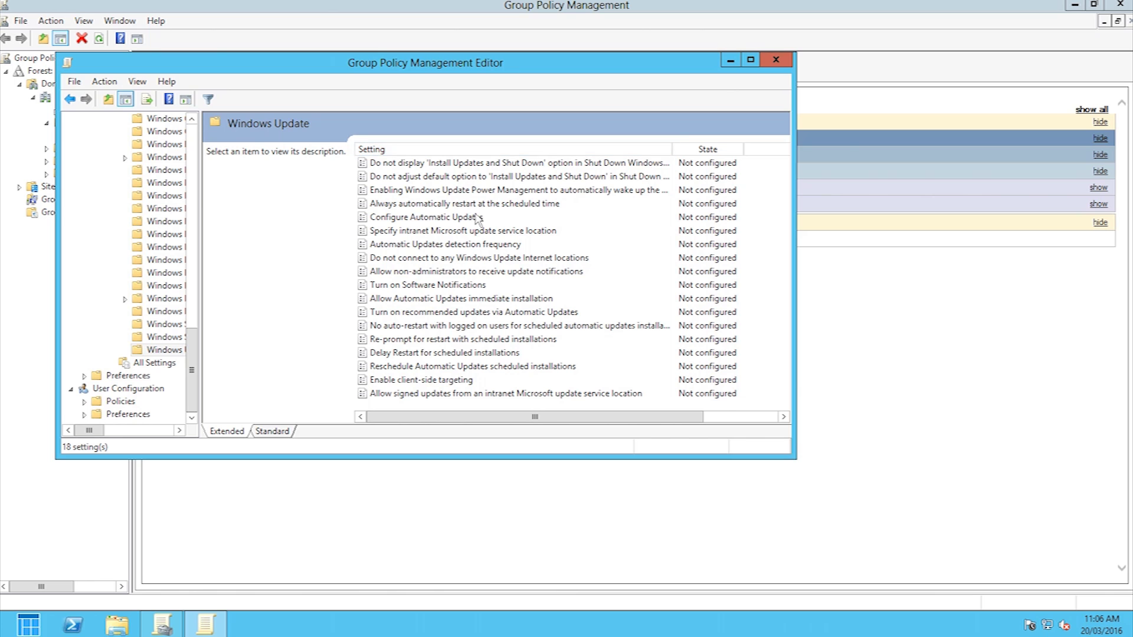
{"action": "left_click", "coordinate": [450, 208]}
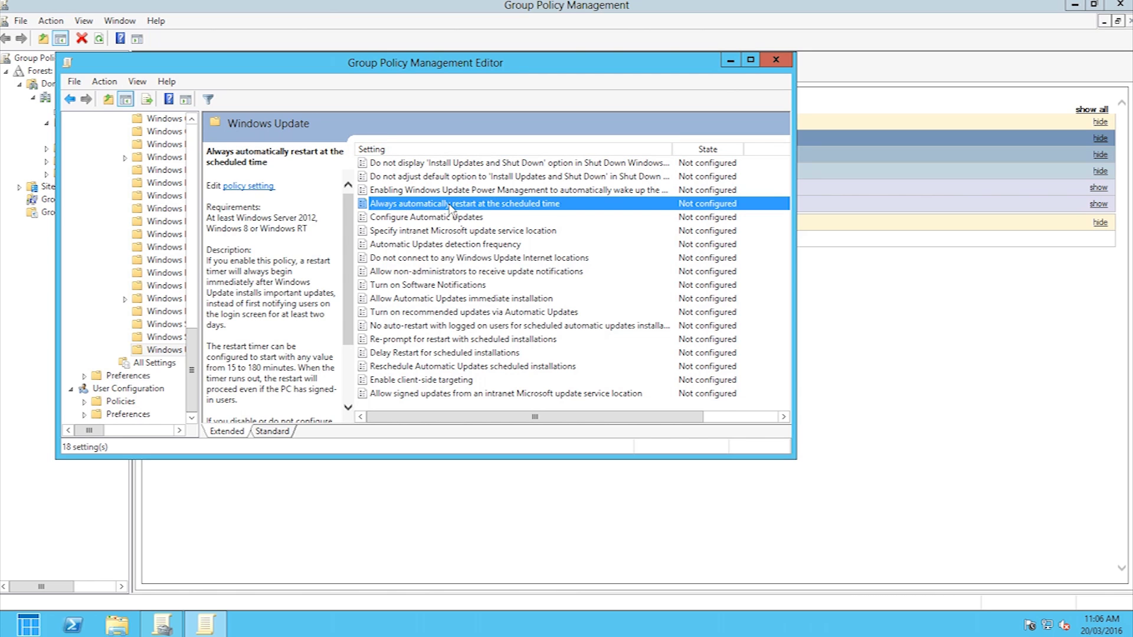
{"action": "double_click", "coordinate": [450, 207]}
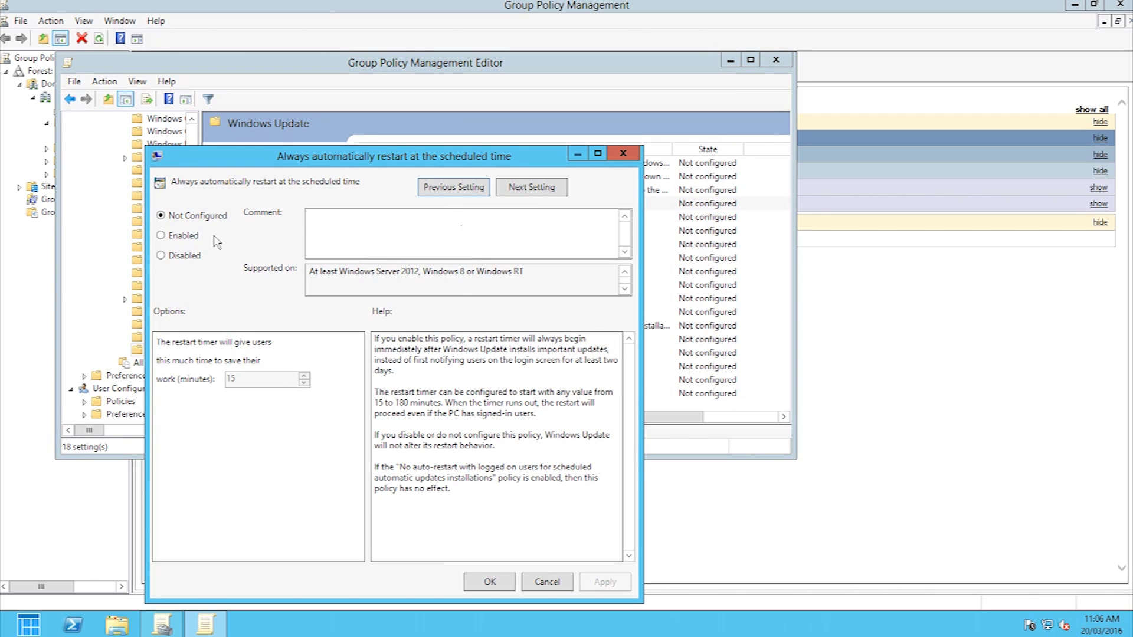
{"action": "left_click", "coordinate": [194, 239]}
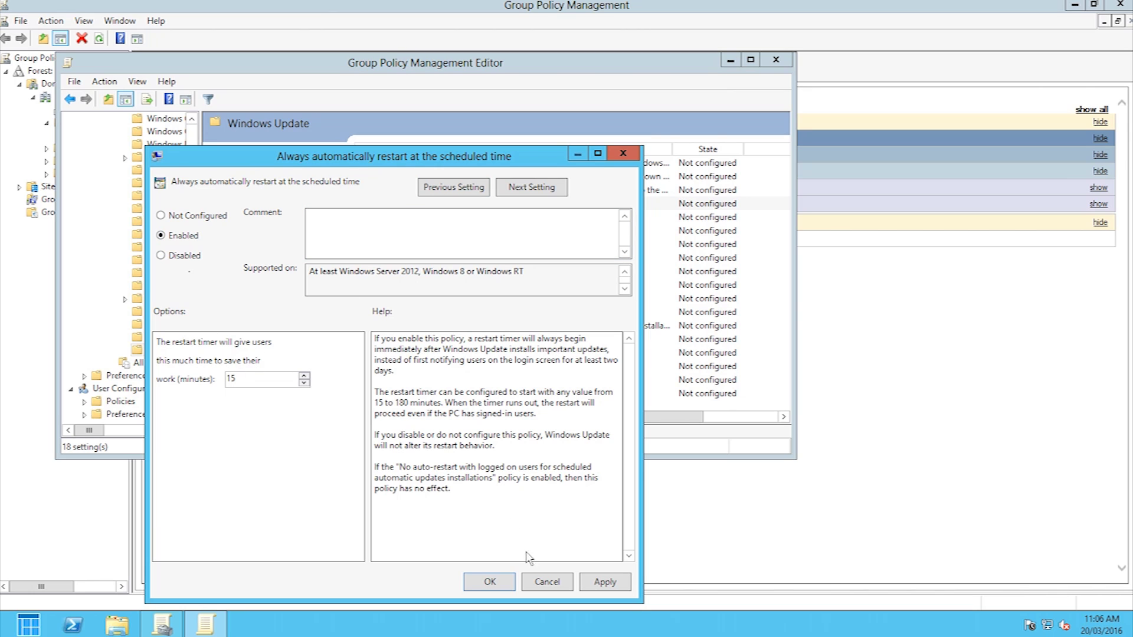
{"action": "left_click", "coordinate": [605, 583]}
{"action": "left_click", "coordinate": [511, 583]}
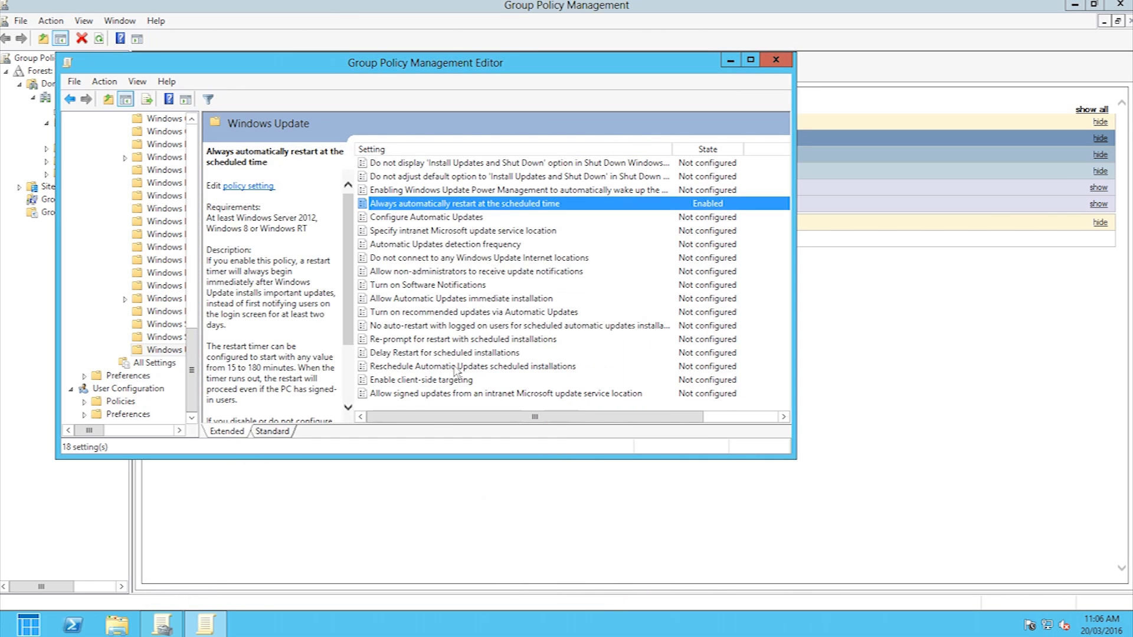
Enable Configure Automatic Updates with option '4 - Auto download and schedule the install'.
{"action": "double_click", "coordinate": [441, 221]}
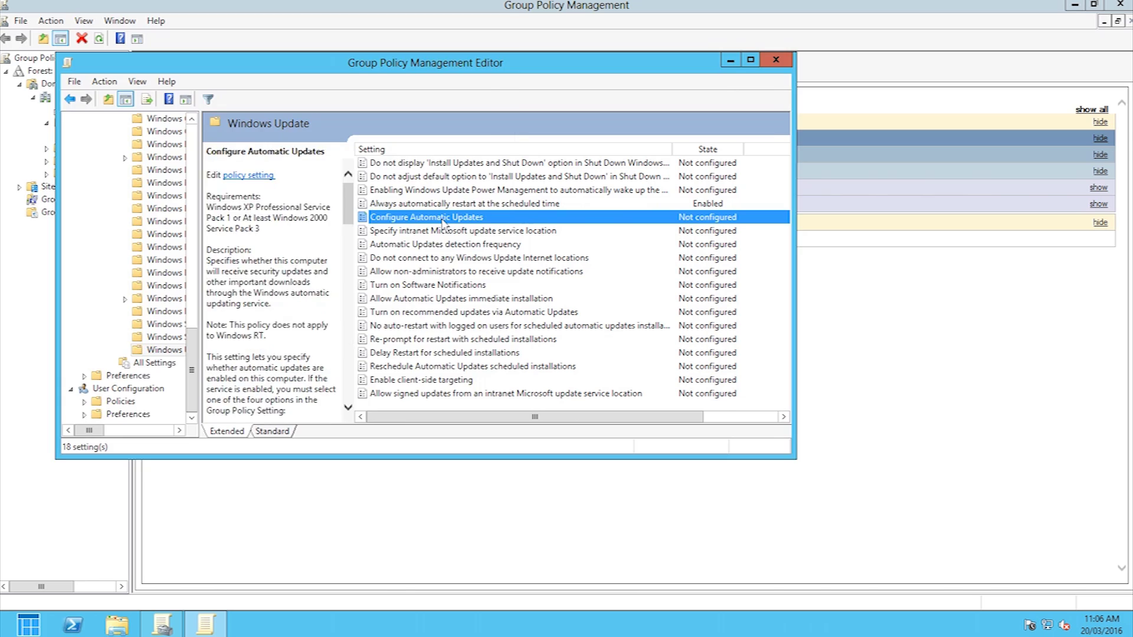
{"action": "left_click", "coordinate": [47, 106]}
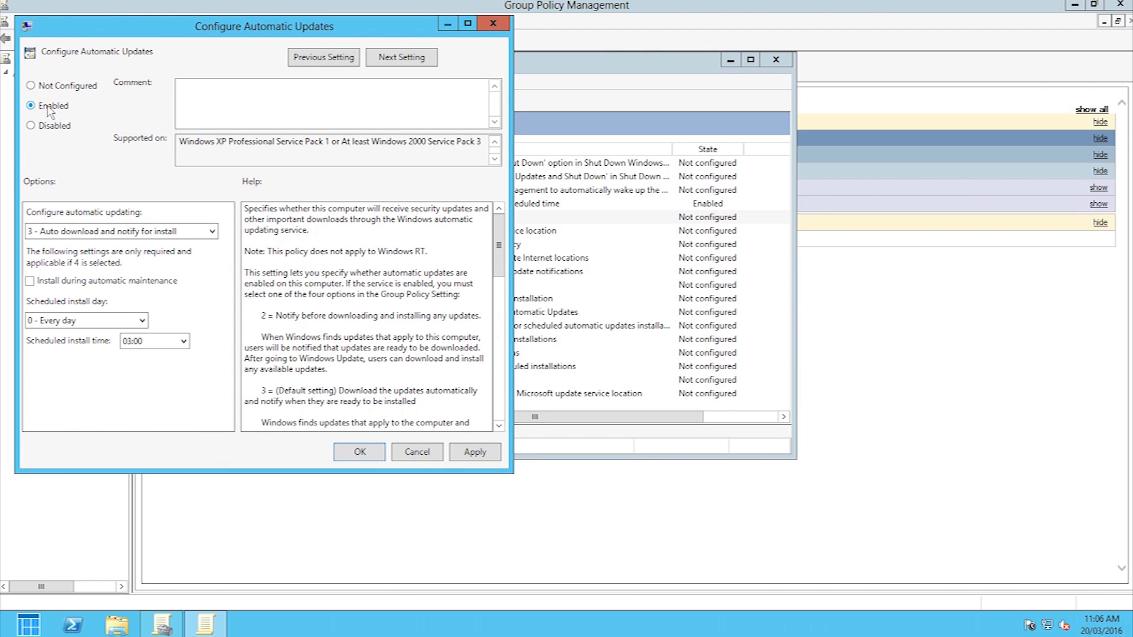
{"action": "left_click", "coordinate": [196, 233]}
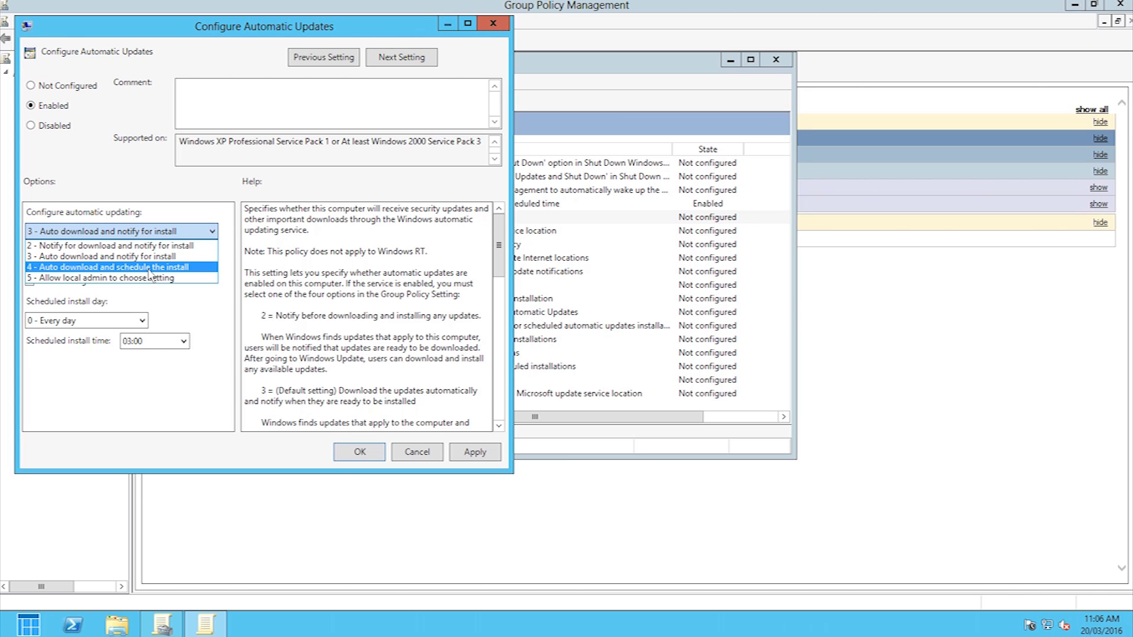
{"action": "left_click", "coordinate": [149, 272]}
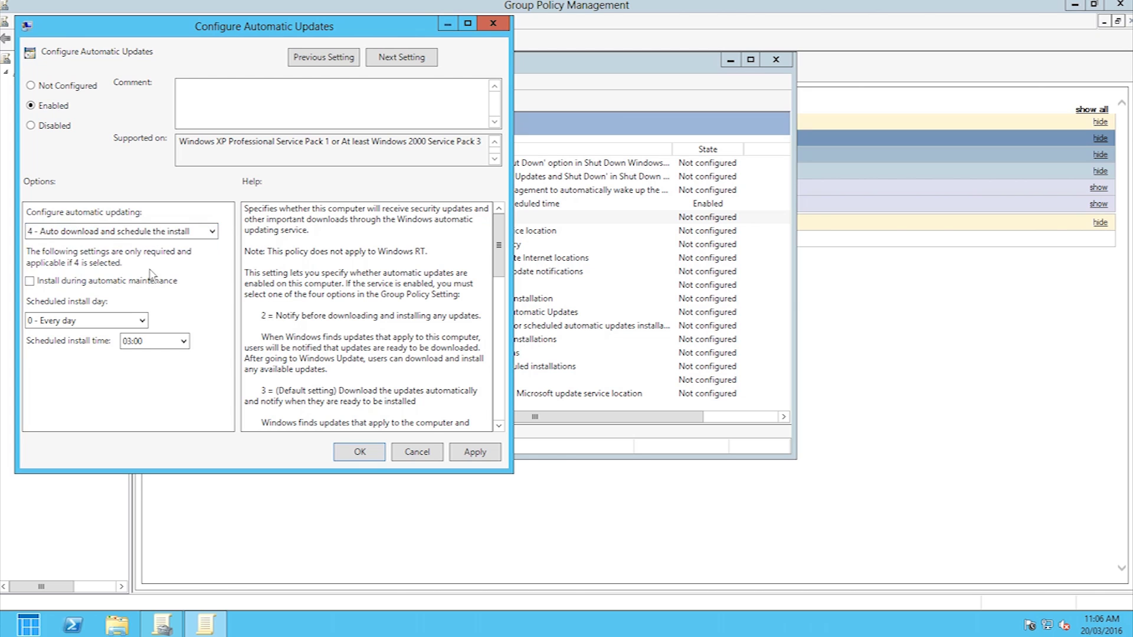
{"action": "left_click", "coordinate": [381, 381]}
{"action": "scroll", "coordinate": [380, 383], "scroll_direction": "down", "scroll_amount": 3}
{"action": "scroll", "coordinate": [380, 383], "scroll_direction": "down", "scroll_amount": 1}
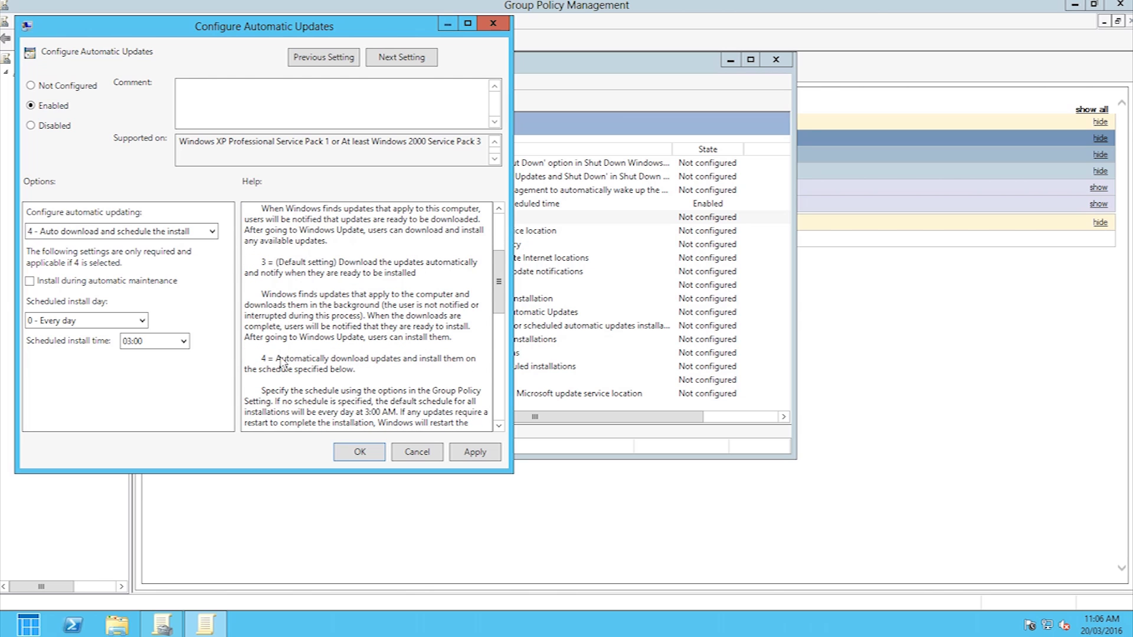
{"action": "left_click_drag", "start_coordinate": [276, 358], "coordinate": [354, 369]}
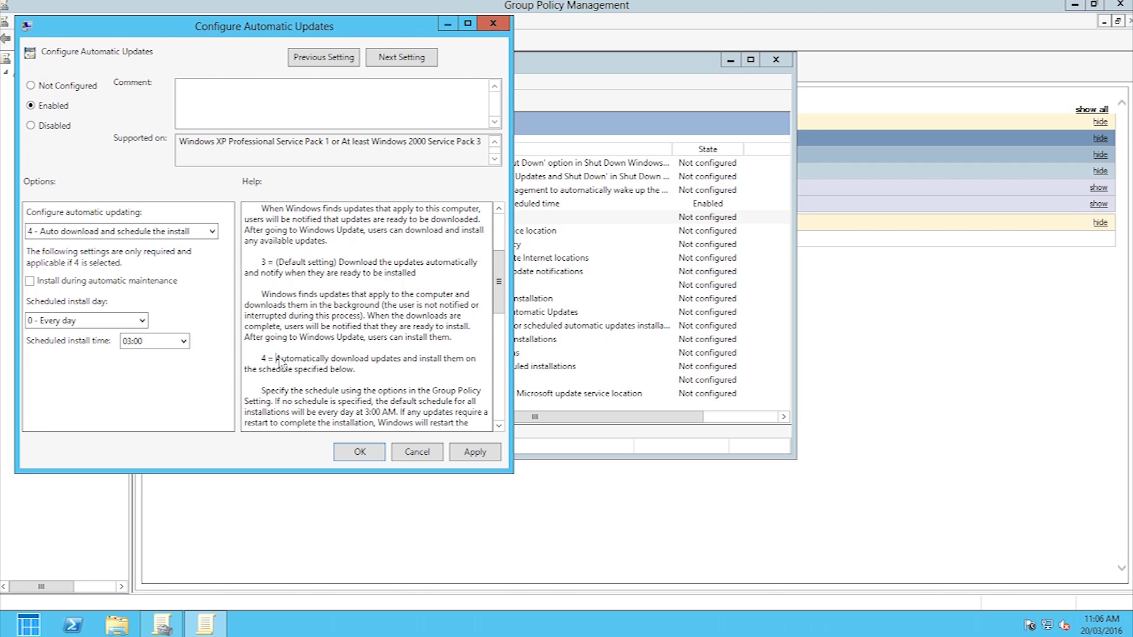
{"action": "left_click", "coordinate": [304, 402]}
{"action": "scroll", "coordinate": [304, 401], "scroll_direction": "down", "scroll_amount": 2}
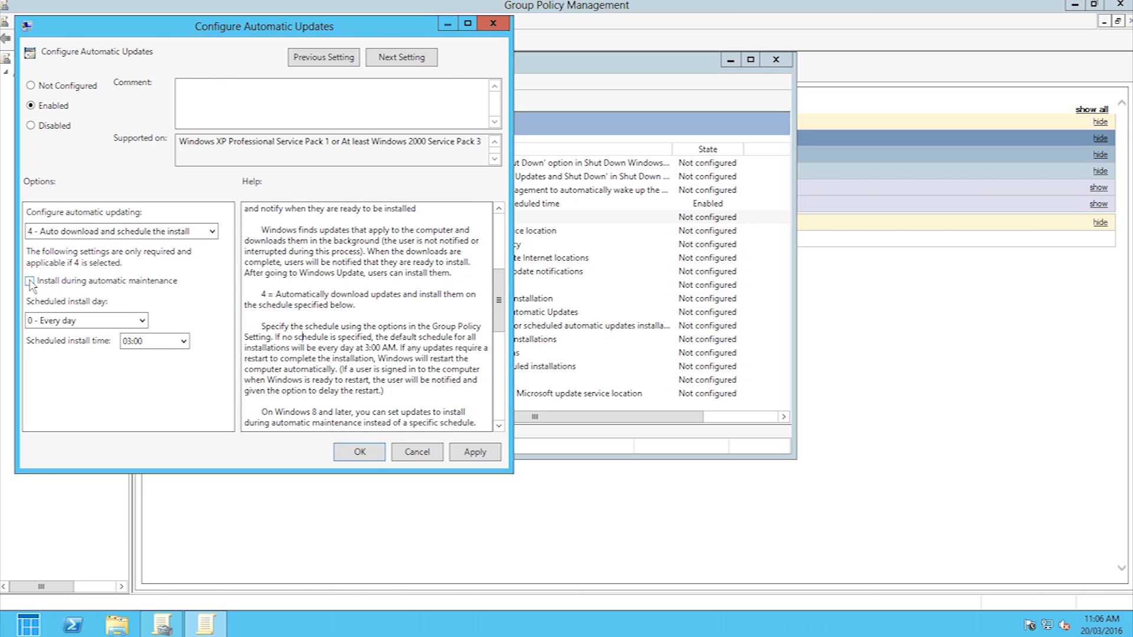
Schedule the installs for every Sunday at 01:00 and apply the policy.
{"action": "left_click", "coordinate": [139, 324]}
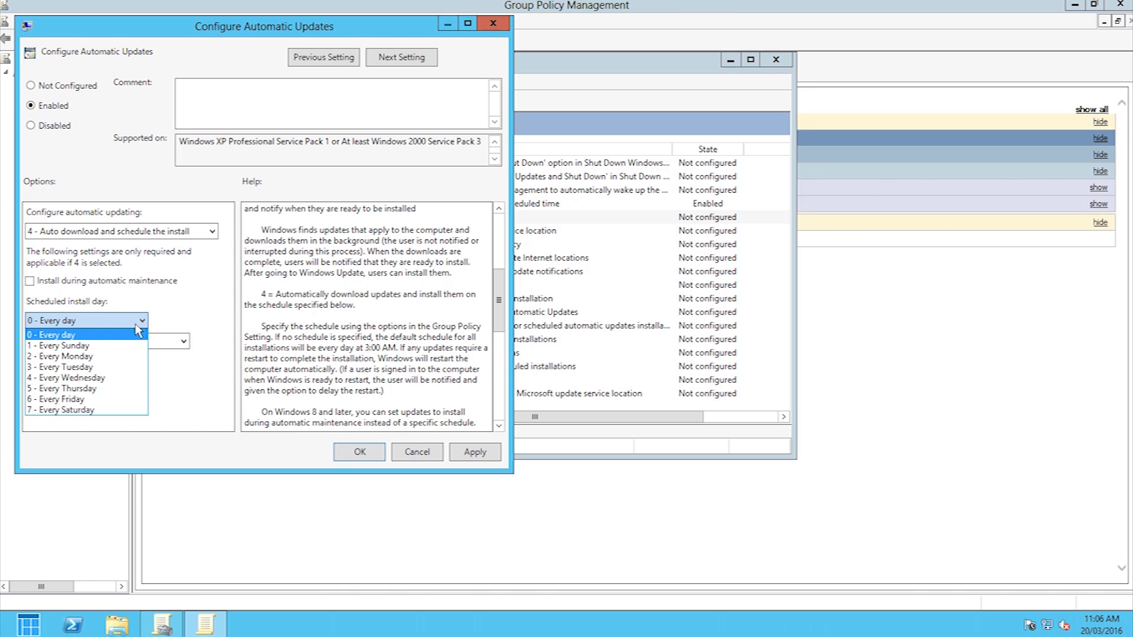
{"action": "left_click", "coordinate": [93, 348]}
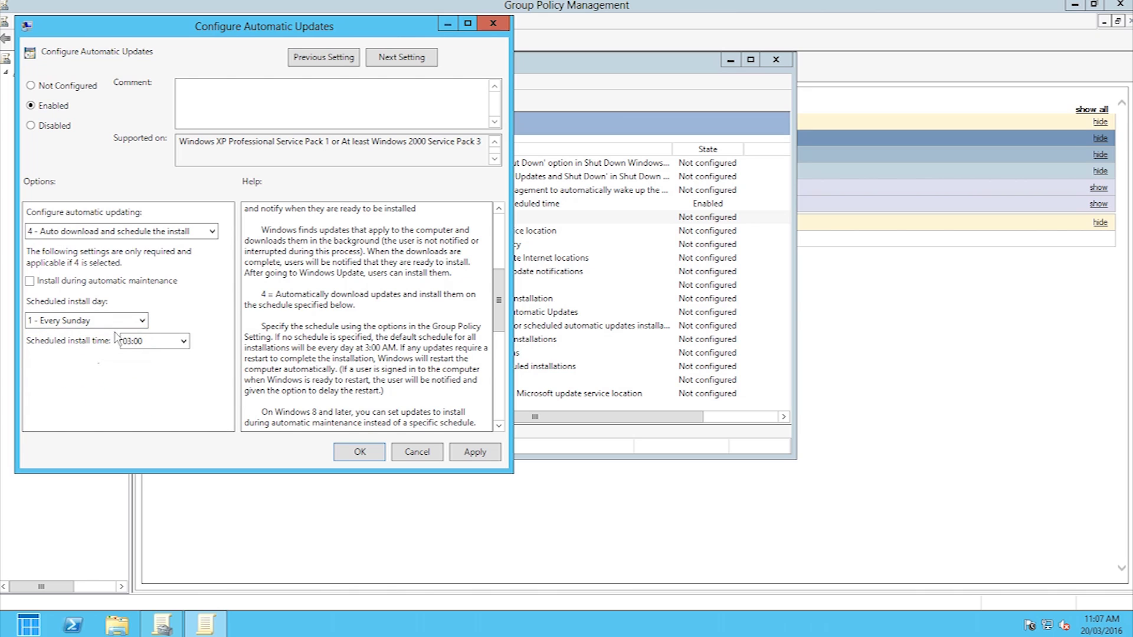
{"action": "left_click", "coordinate": [181, 345]}
{"action": "left_click", "coordinate": [161, 361]}
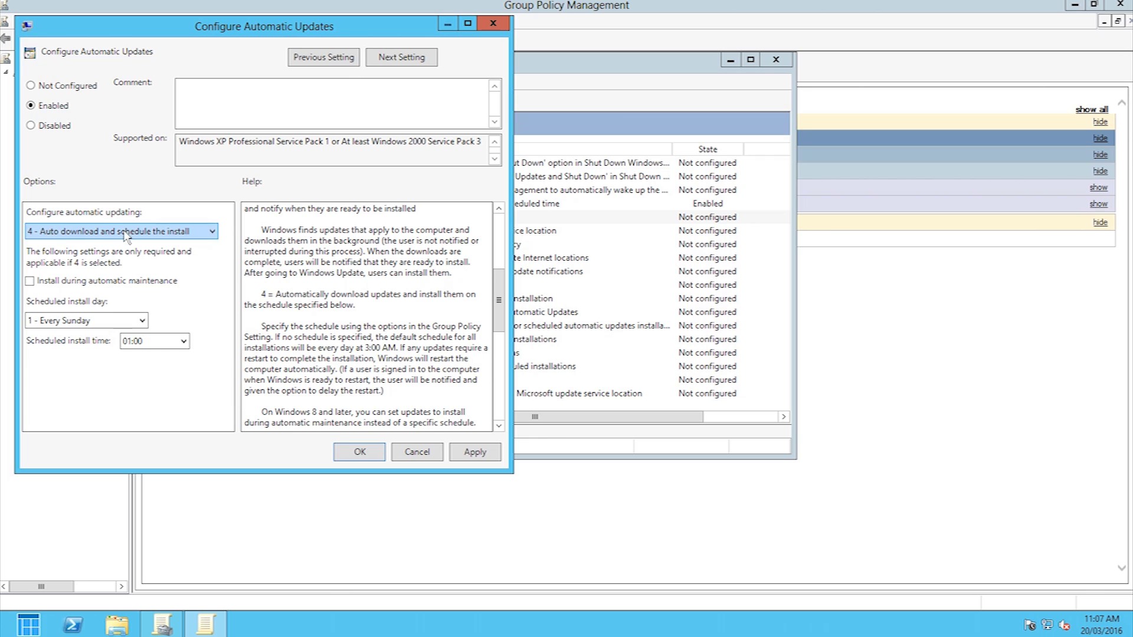
{"action": "left_click", "coordinate": [476, 460]}
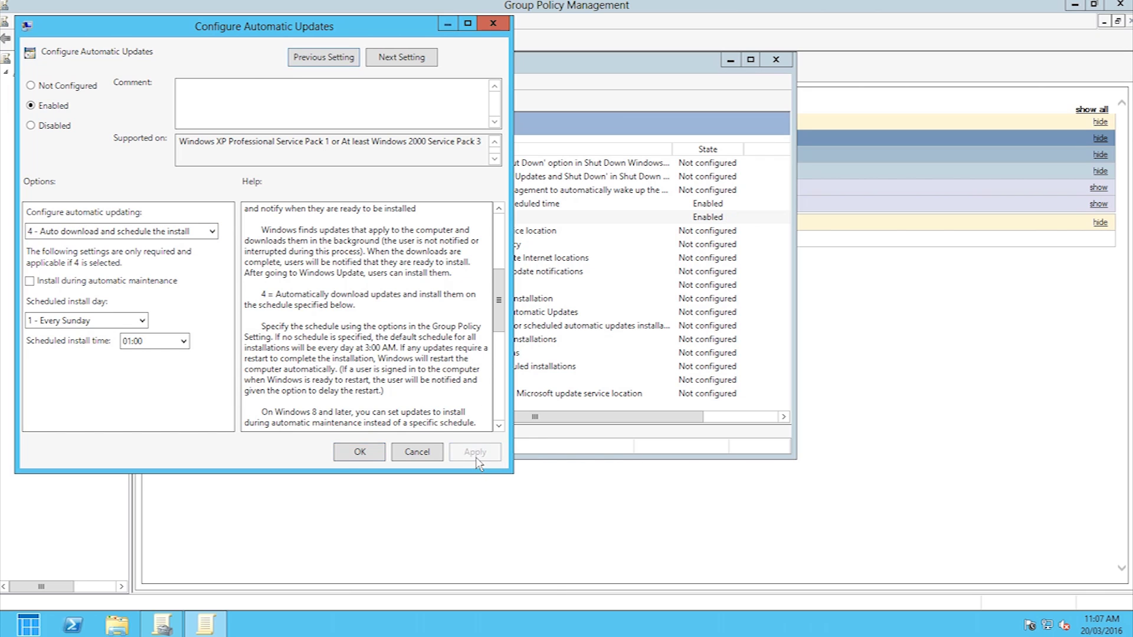
{"action": "left_click", "coordinate": [356, 455]}
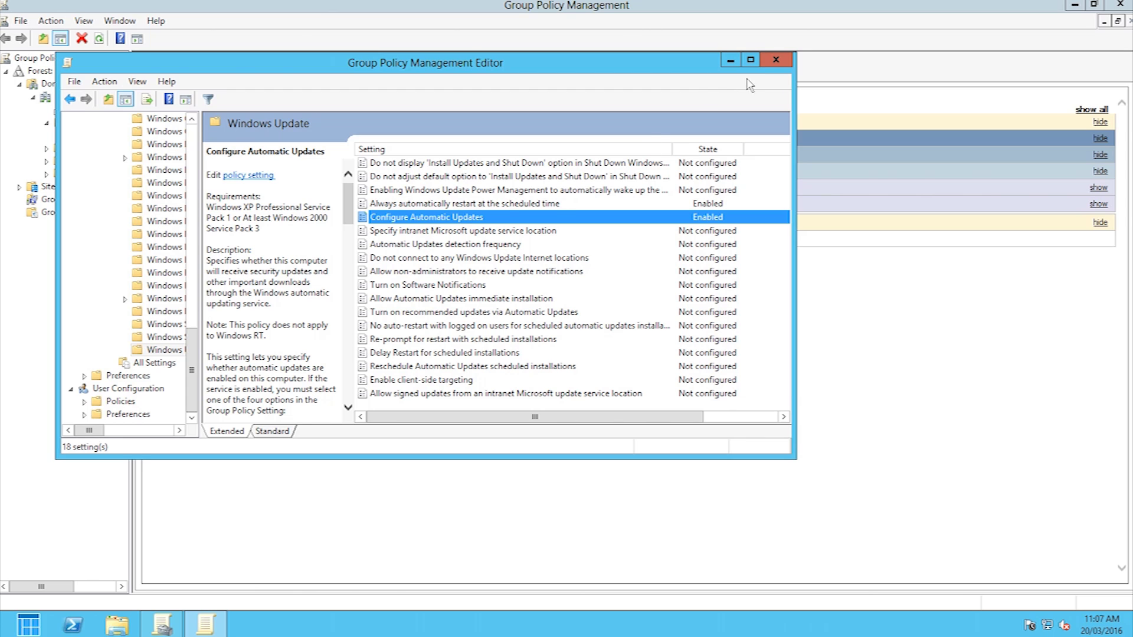
Close the editor, confirm both Windows Update settings in the policy's Settings report, and exit.
{"action": "left_click", "coordinate": [776, 60]}
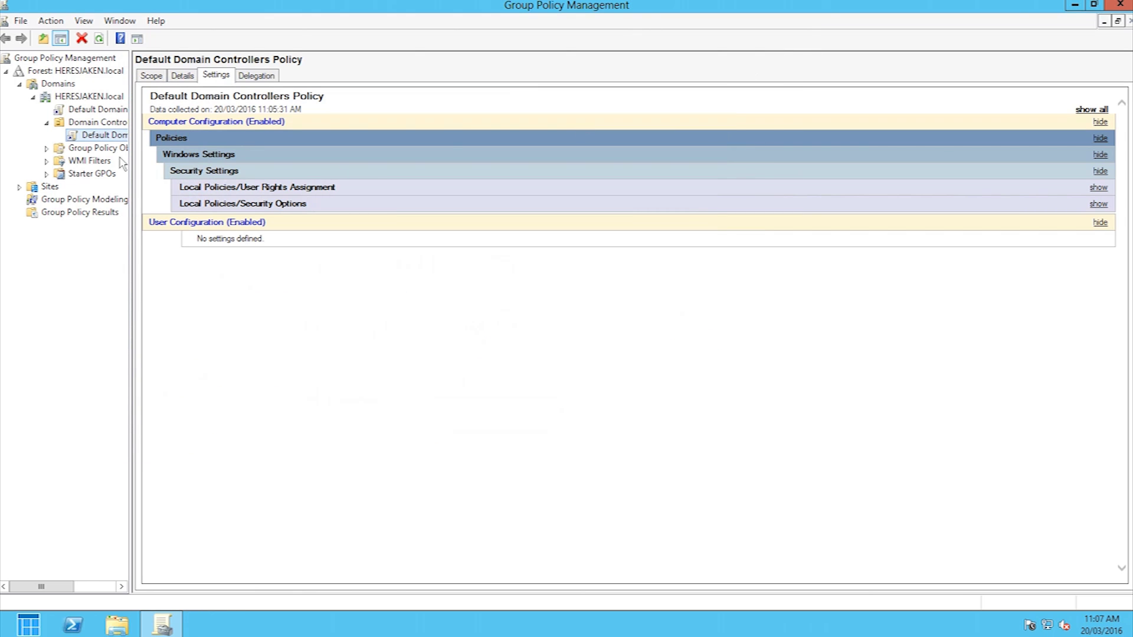
{"action": "left_click", "coordinate": [92, 123]}
{"action": "left_click", "coordinate": [79, 137]}
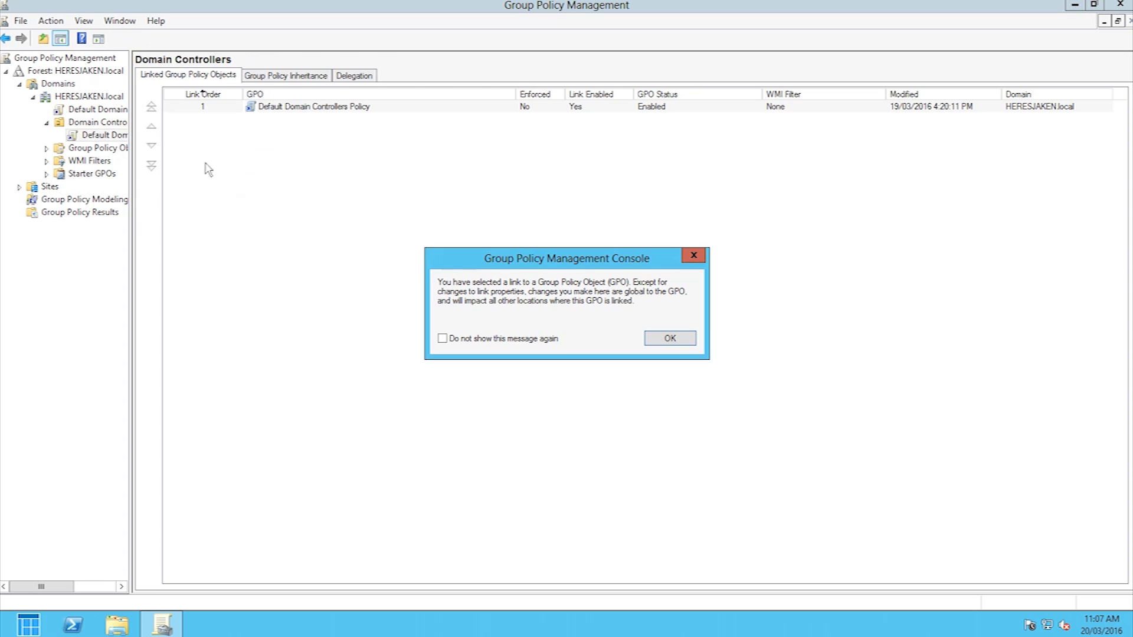
{"action": "left_click", "coordinate": [671, 337]}
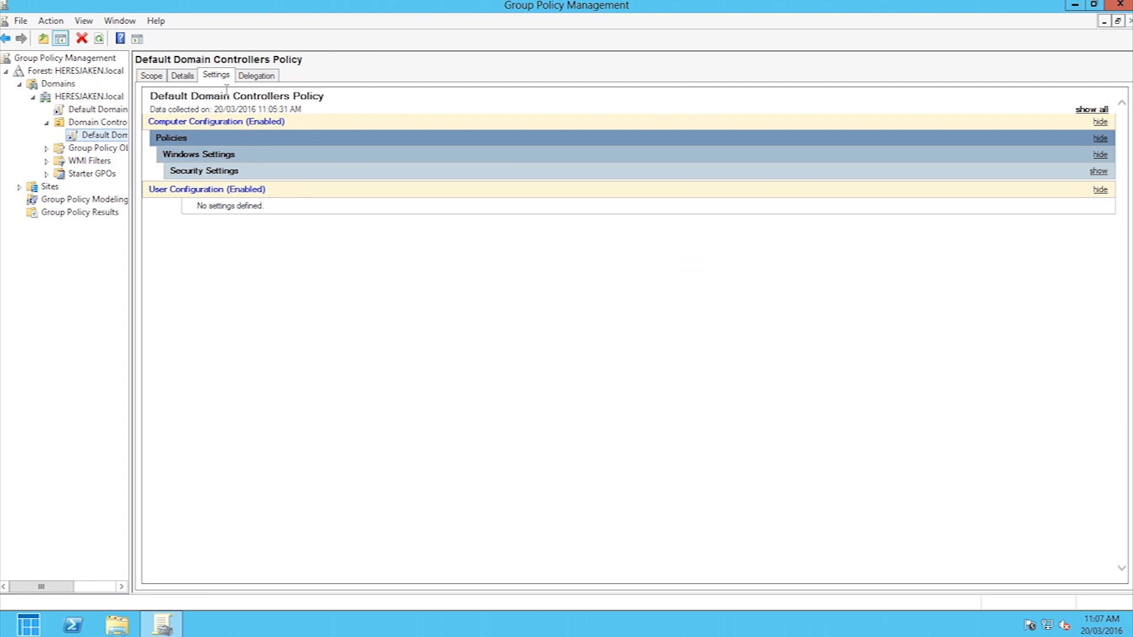
{"action": "left_click", "coordinate": [112, 108]}
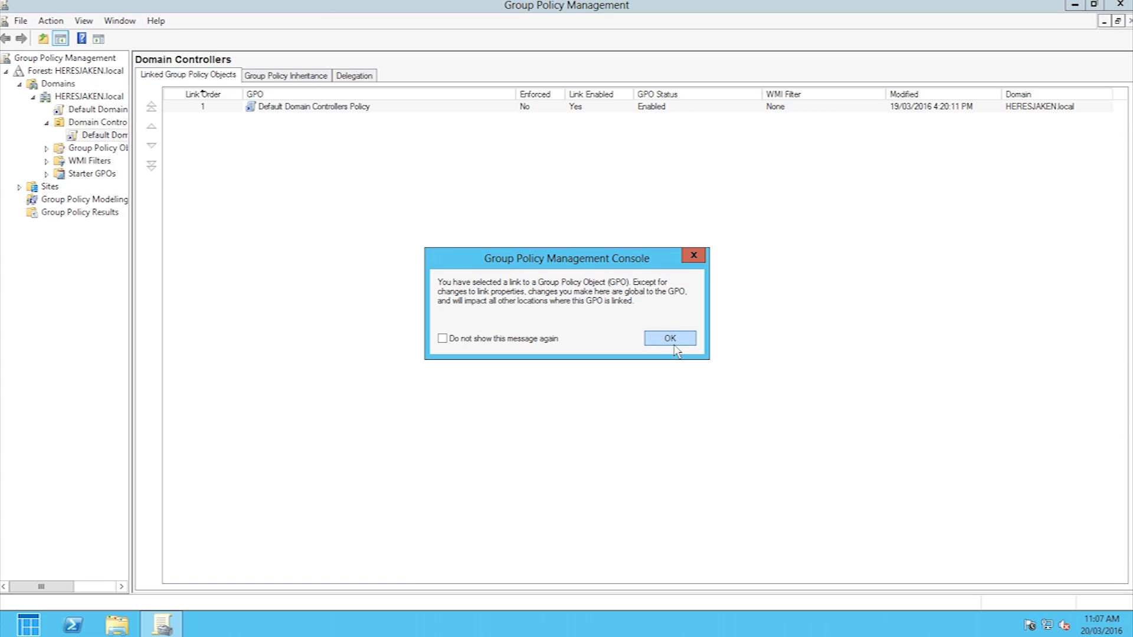
{"action": "left_click", "coordinate": [670, 339]}
{"action": "left_click", "coordinate": [229, 189]}
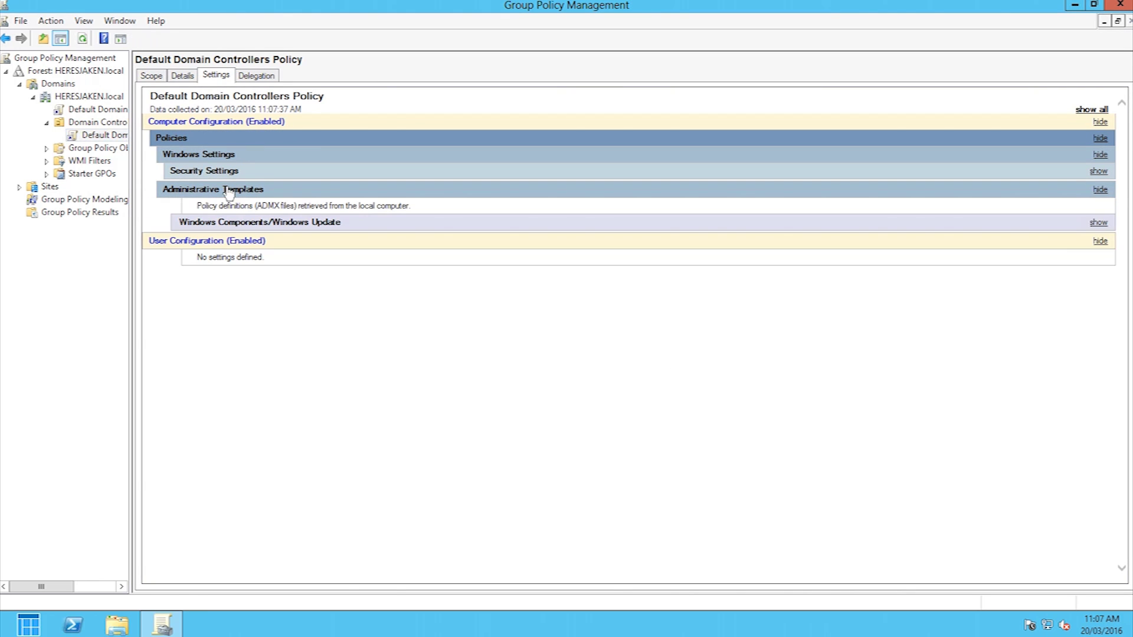
{"action": "left_click", "coordinate": [244, 223]}
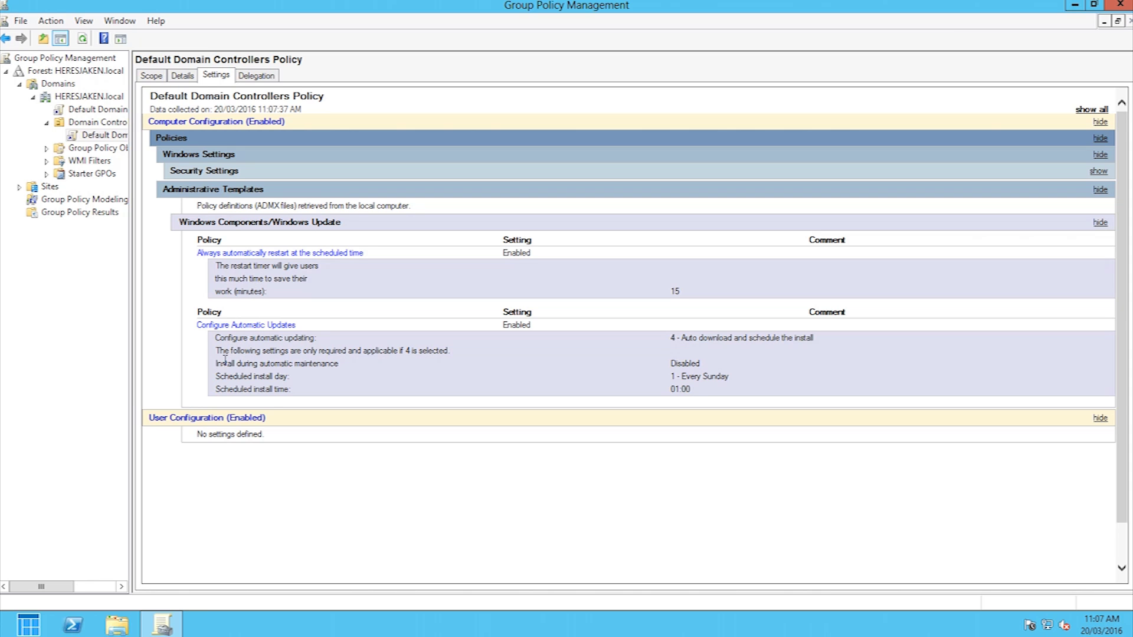
{"action": "left_click", "coordinate": [1114, 7]}
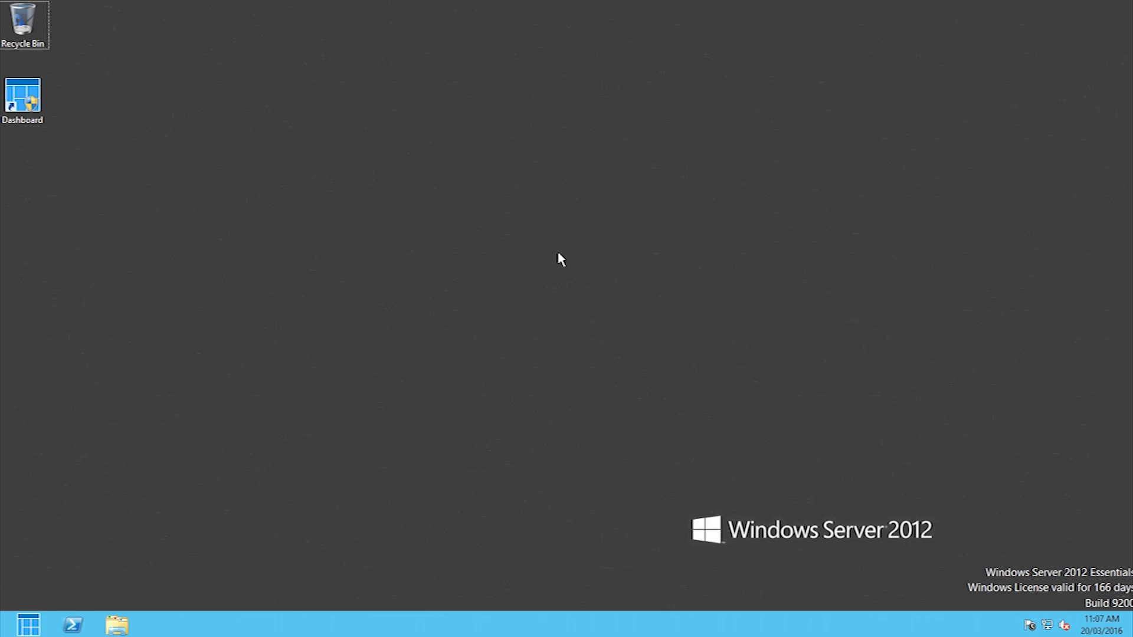
Open a Command Prompt via Win+R and run gpupdate /force.
{"action": "key", "text": "super+r"}
{"action": "type", "text": "cmd"}
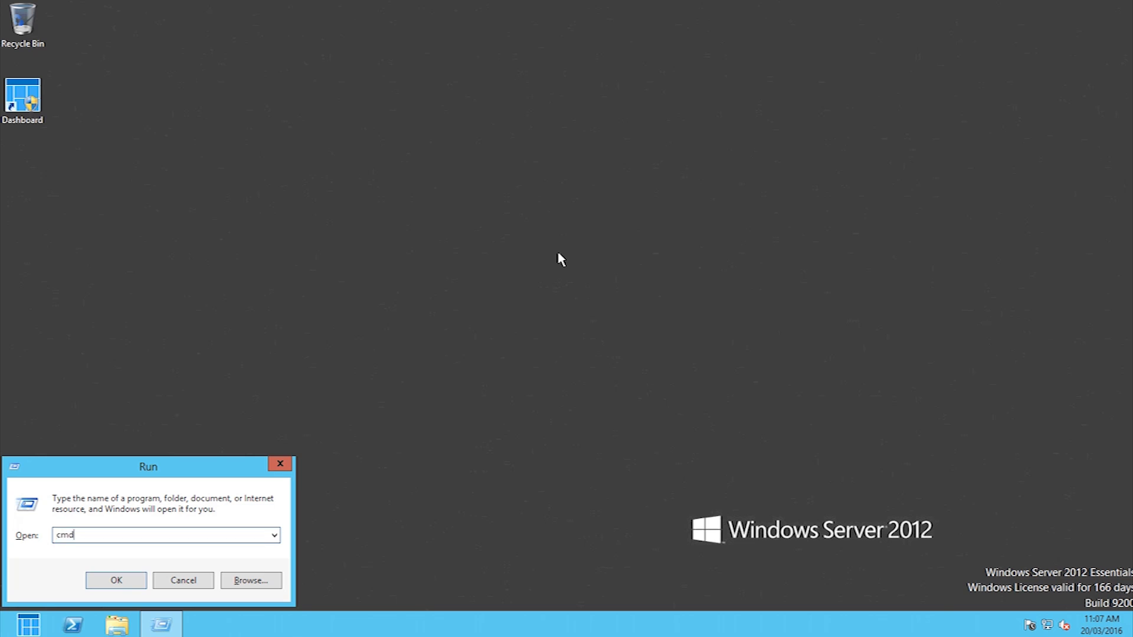
{"action": "key", "text": "Return"}
{"action": "type", "text": "gpupdate /fo"}
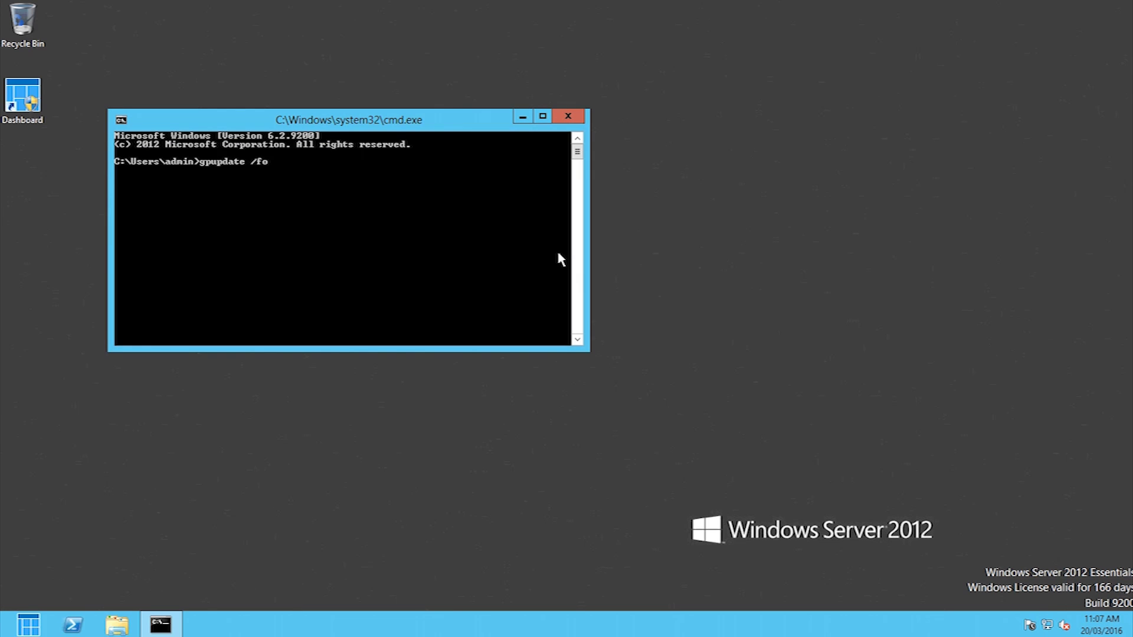
{"action": "type", "text": "rce"}
{"action": "key", "text": "Return"}
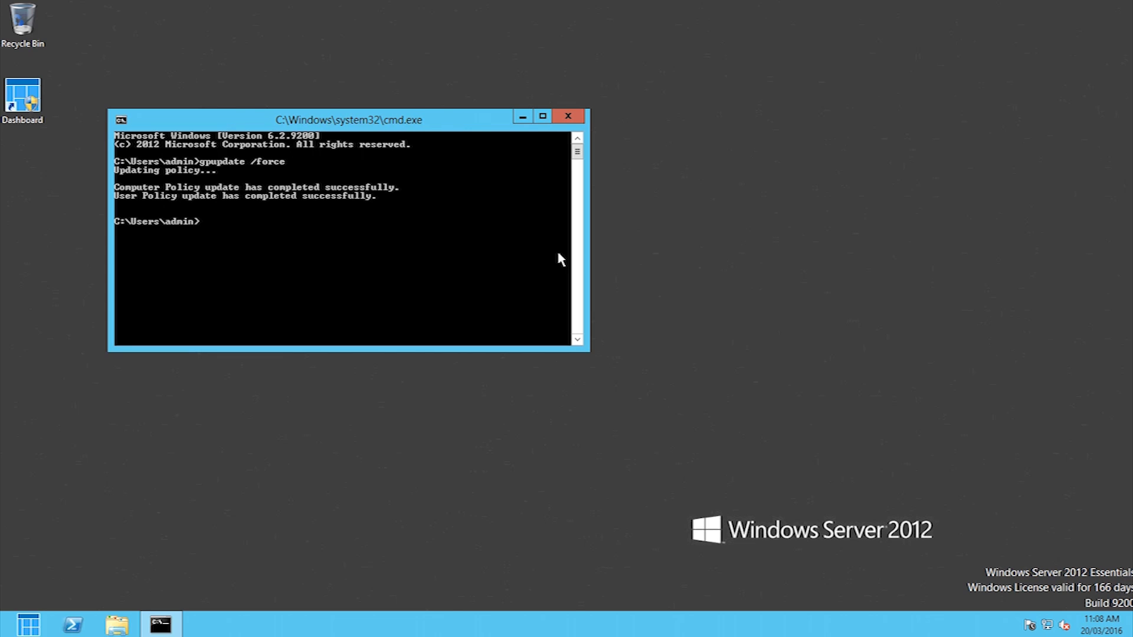
Launch rsop.msc and confirm both Windows Update settings show Enabled from Default Domain Controllers.
{"action": "left_click", "coordinate": [423, 562]}
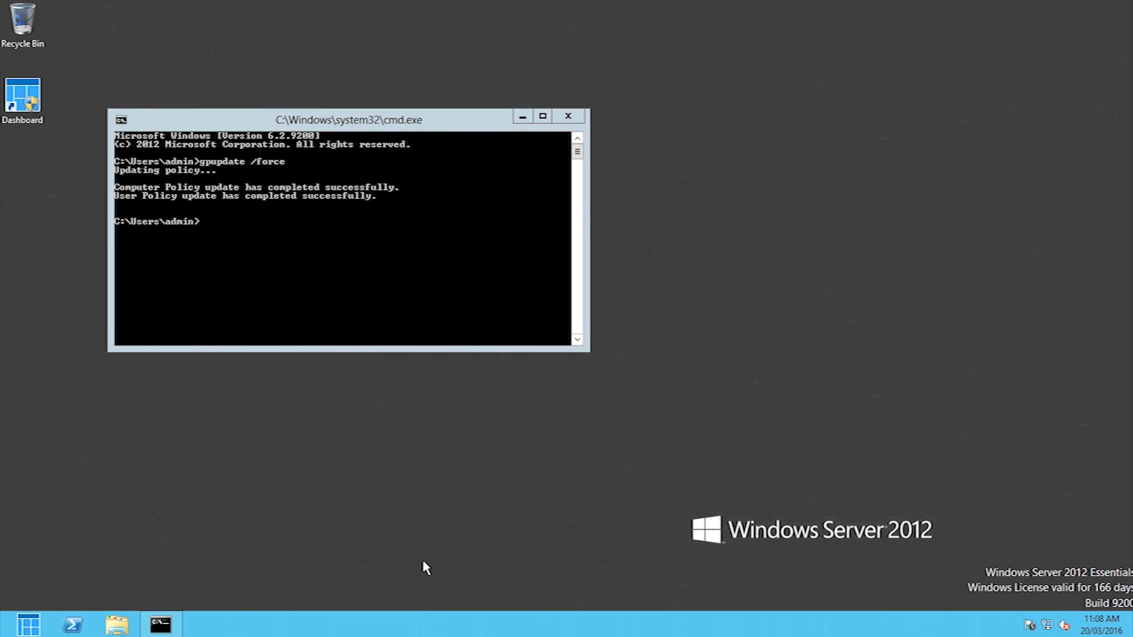
{"action": "key", "text": "super+r"}
{"action": "type", "text": "r"}
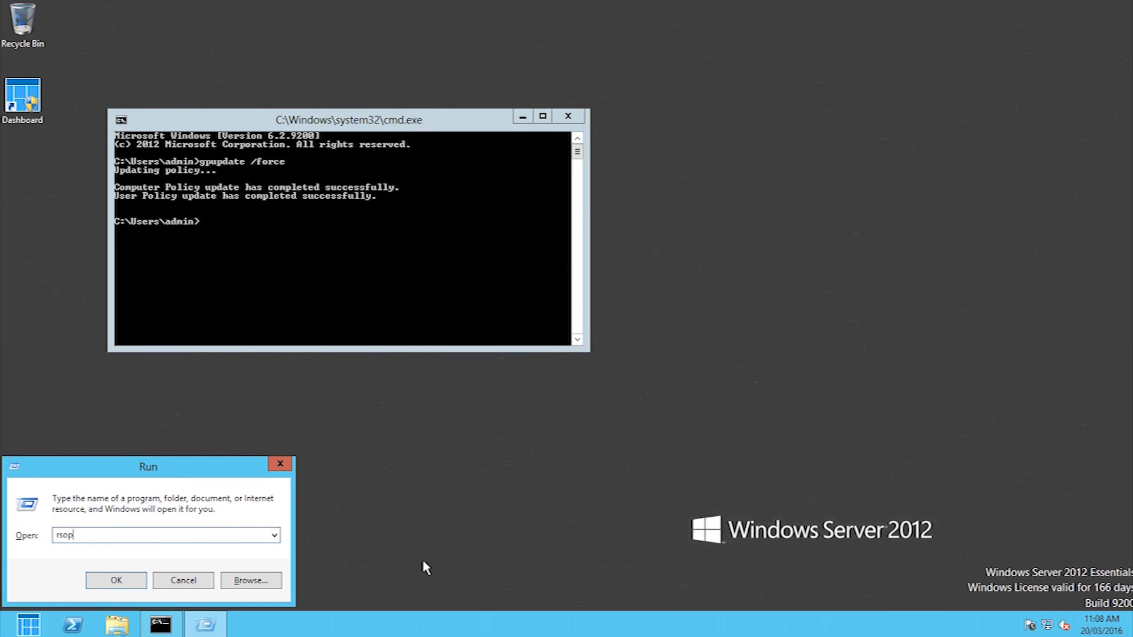
{"action": "type", "text": "msc"}
{"action": "key", "text": "Return"}
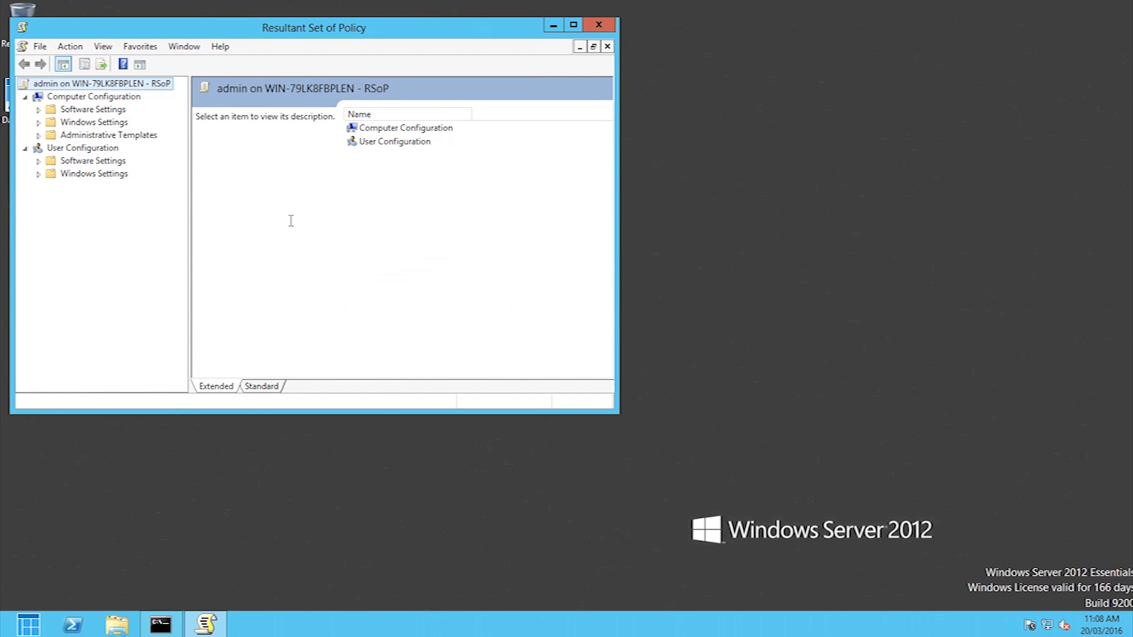
{"action": "left_click", "coordinate": [38, 122]}
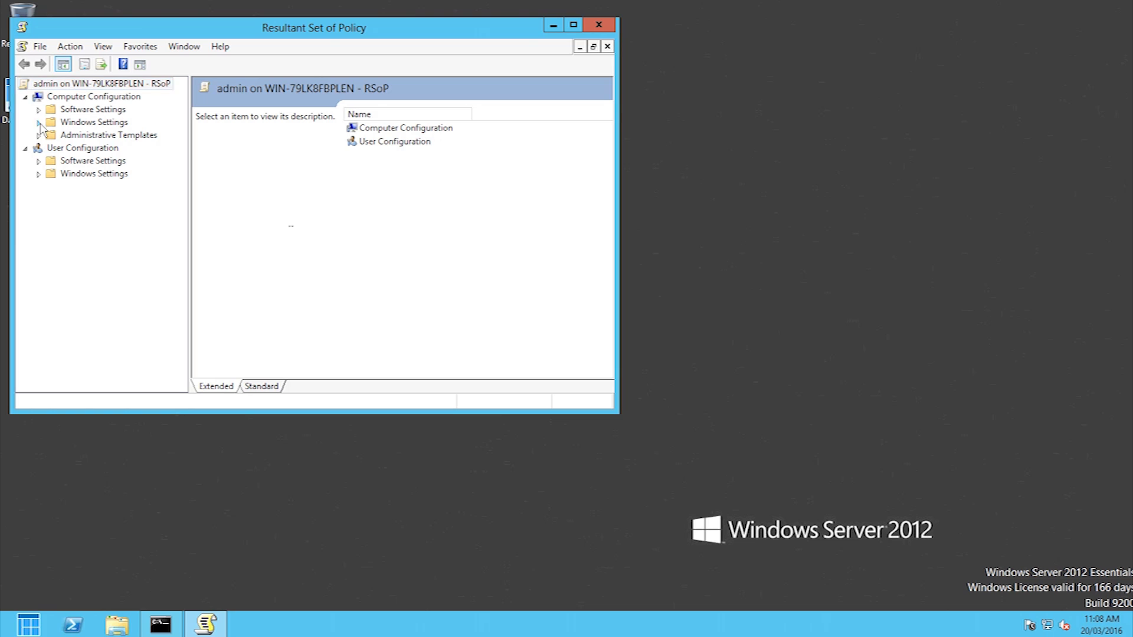
{"action": "left_click", "coordinate": [38, 149]}
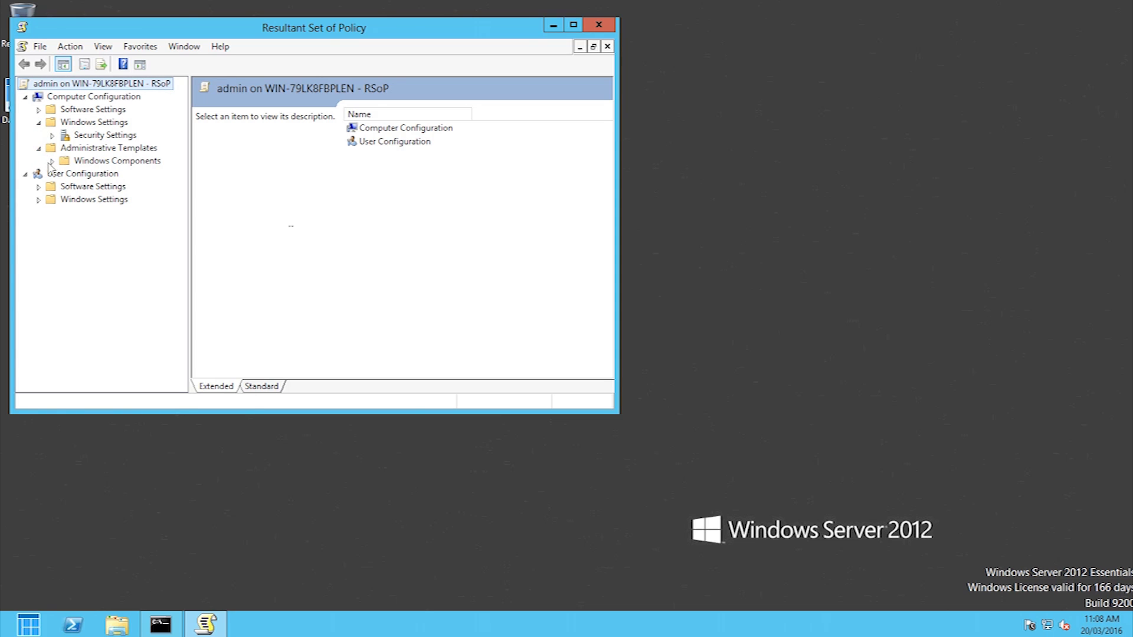
{"action": "left_click", "coordinate": [51, 161]}
{"action": "left_click", "coordinate": [97, 174]}
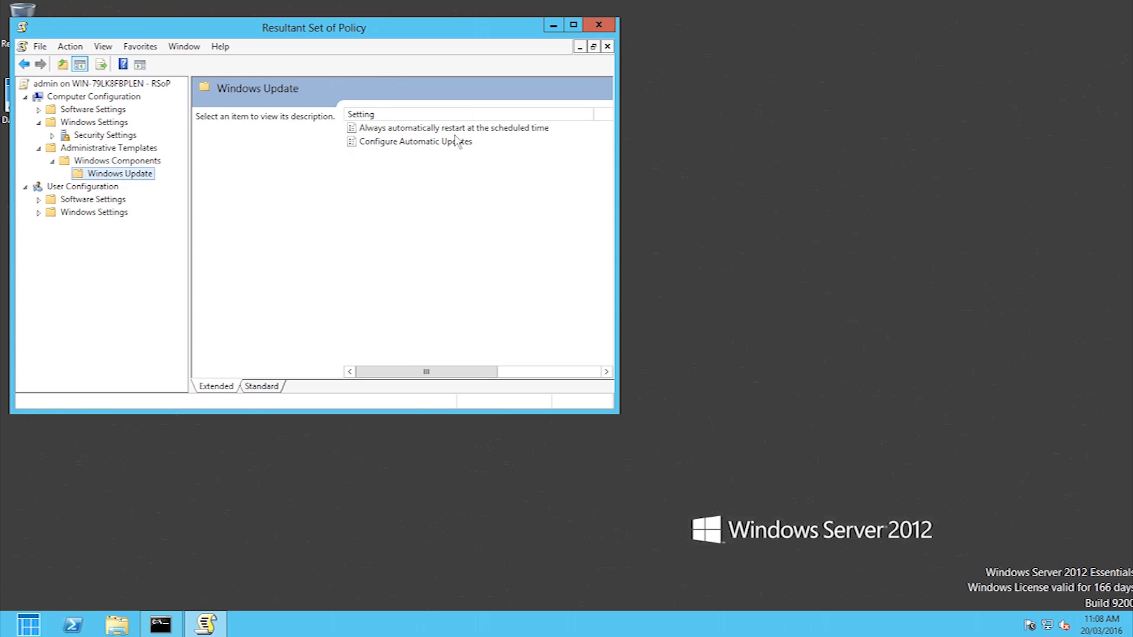
{"action": "left_click_drag", "start_coordinate": [617, 265], "coordinate": [783, 264]}
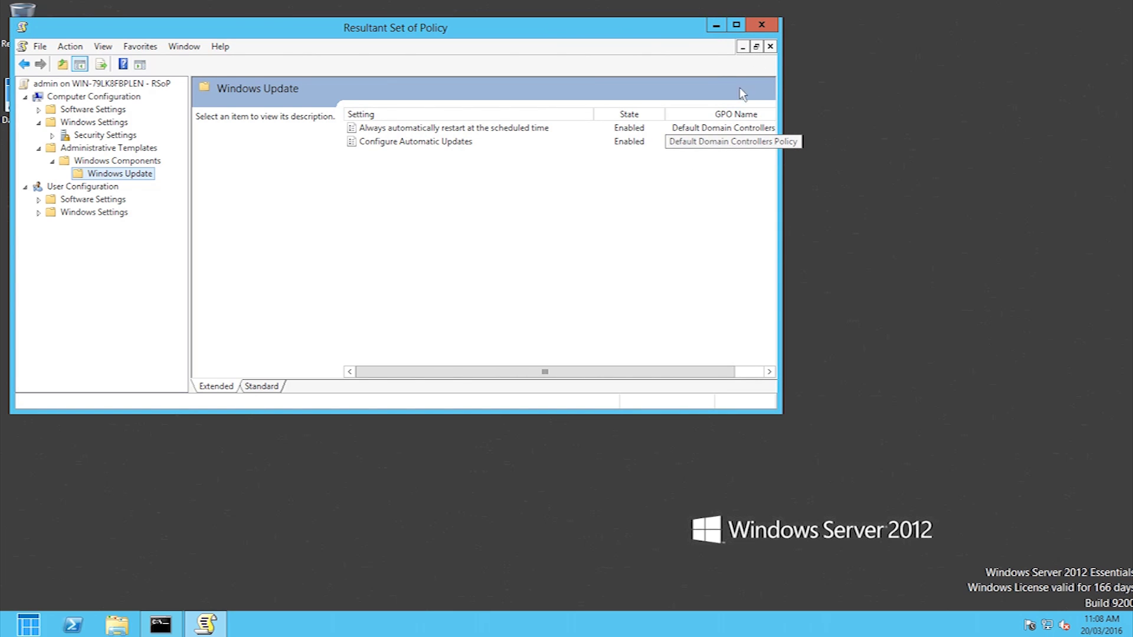
Close the RSoP console without saving and close the command prompt.
{"action": "left_click", "coordinate": [766, 26]}
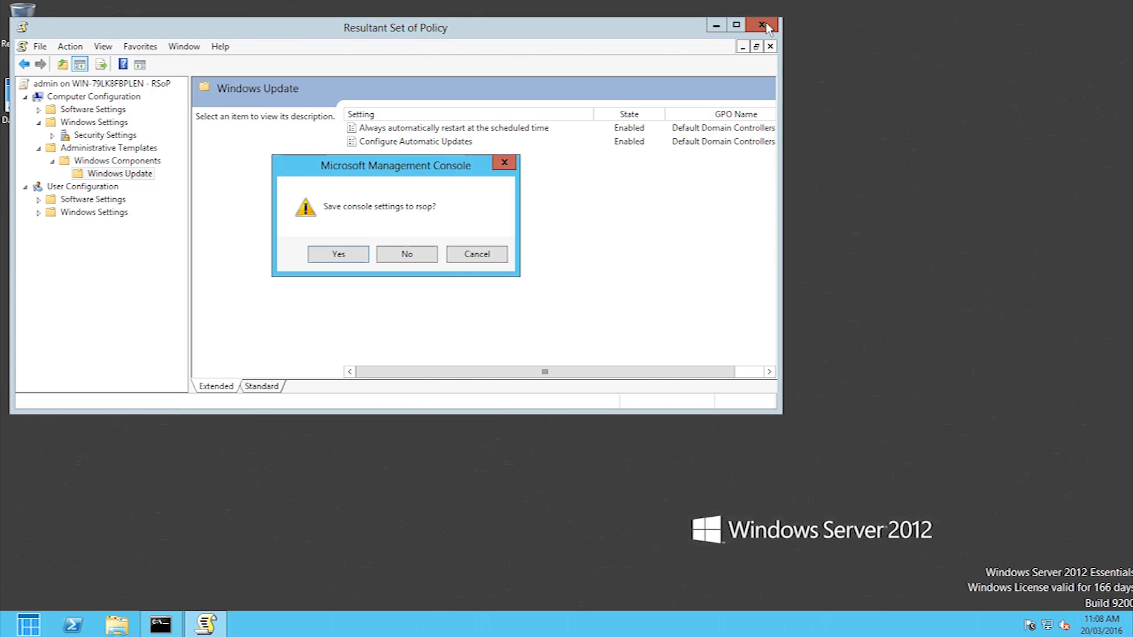
{"action": "left_click", "coordinate": [416, 262]}
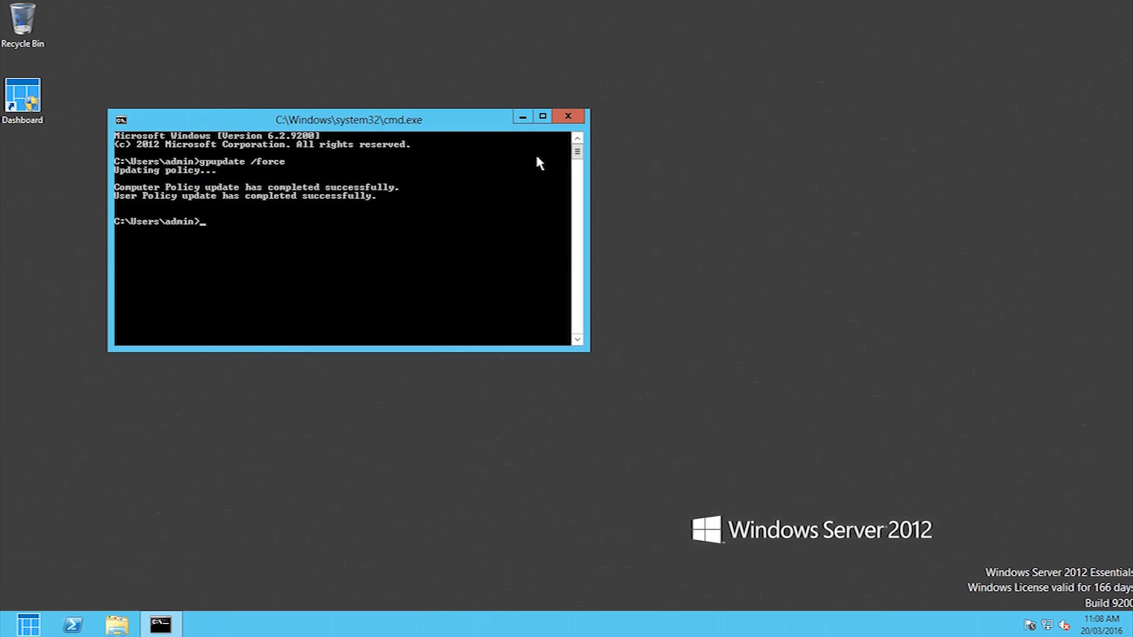
{"action": "left_click", "coordinate": [567, 116]}
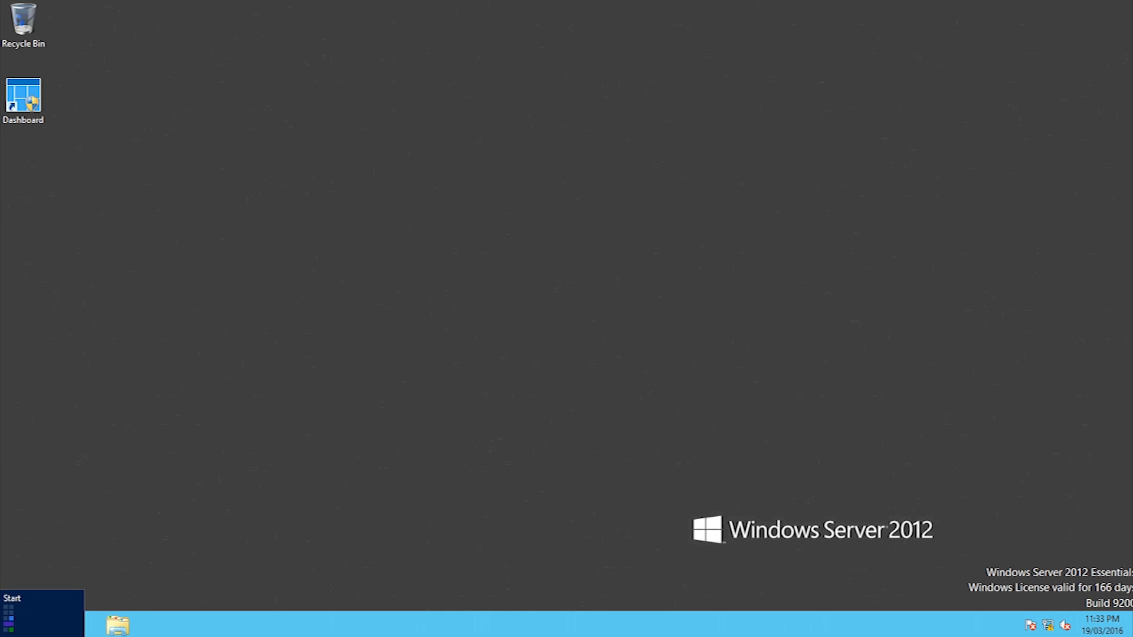
Search 'update' in Start screen settings and open the Windows Update page.
{"action": "left_click", "coordinate": [5, 633]}
{"action": "type", "text": "u"}
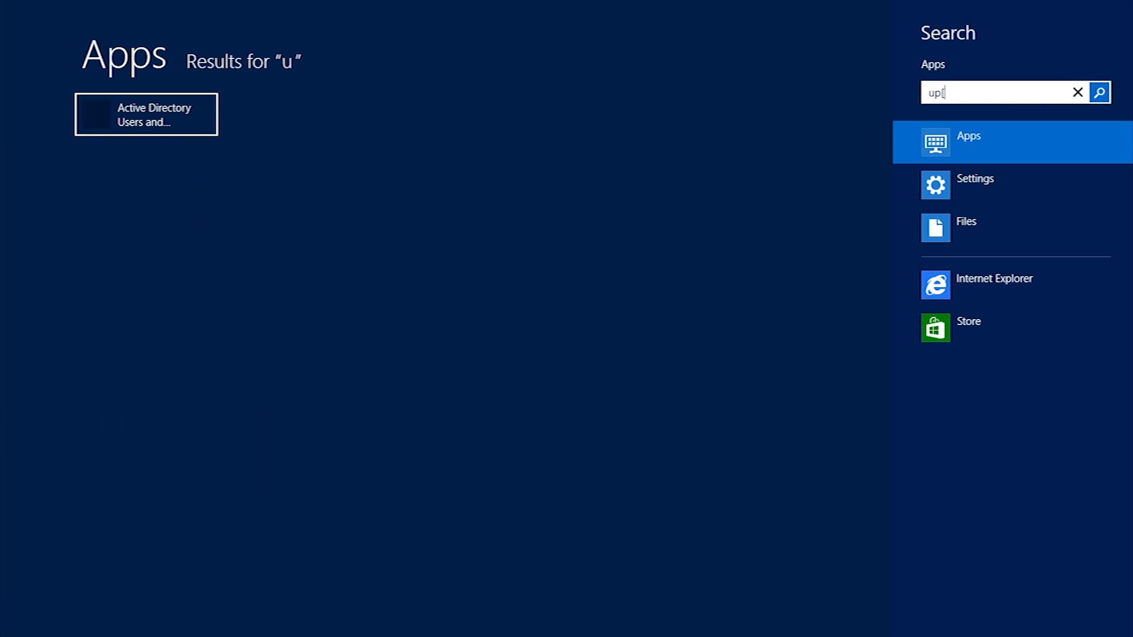
{"action": "type", "text": "p["}
{"action": "key", "text": "BackSpace"}
{"action": "type", "text": "date"}
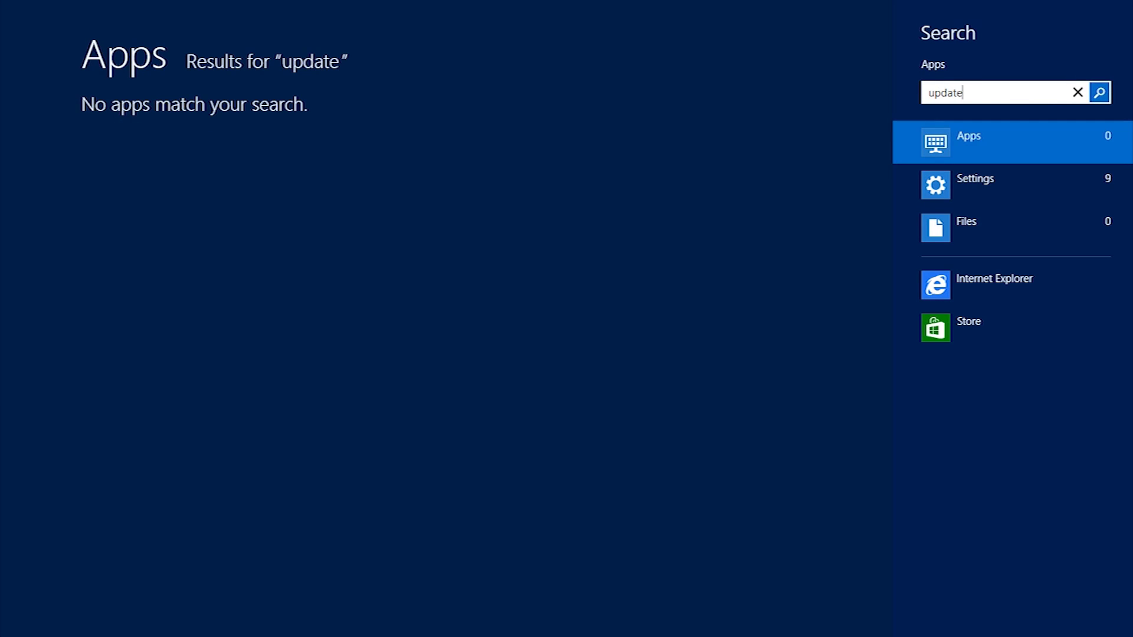
{"action": "left_click", "coordinate": [995, 182]}
{"action": "left_click", "coordinate": [403, 149]}
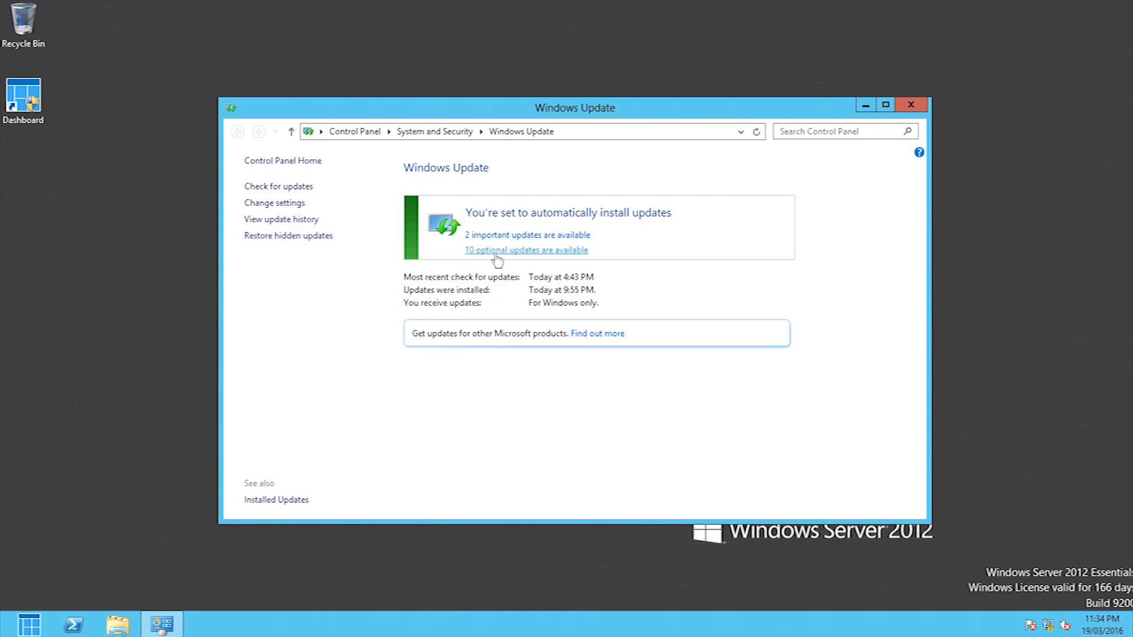
Select all ten optional updates plus the two important ones and install them.
{"action": "left_click", "coordinate": [478, 235]}
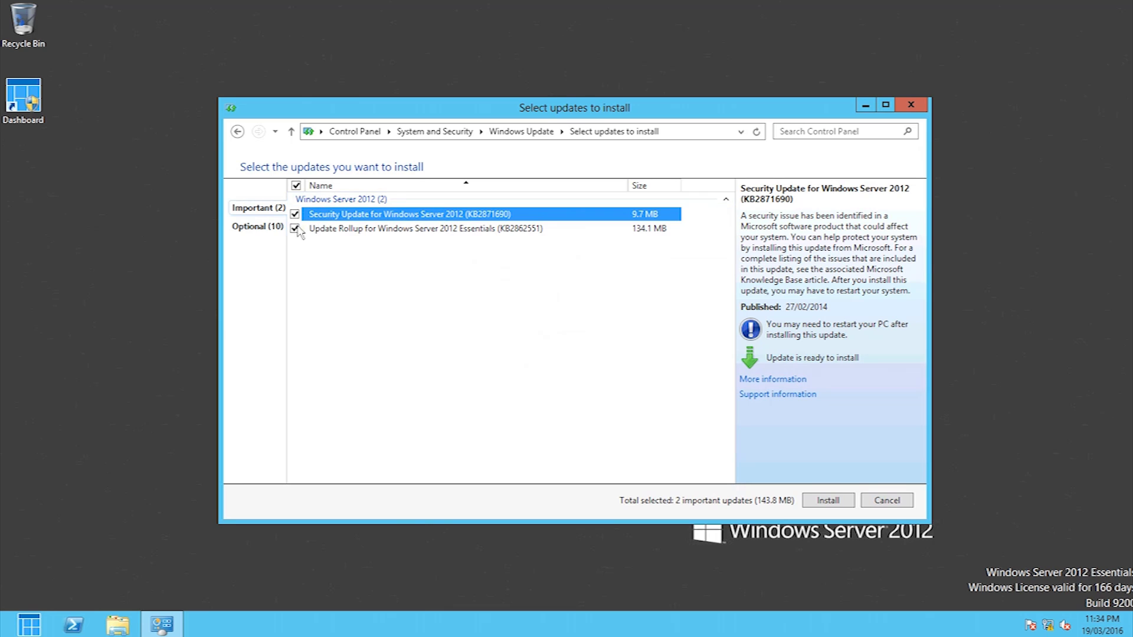
{"action": "left_click", "coordinate": [272, 229]}
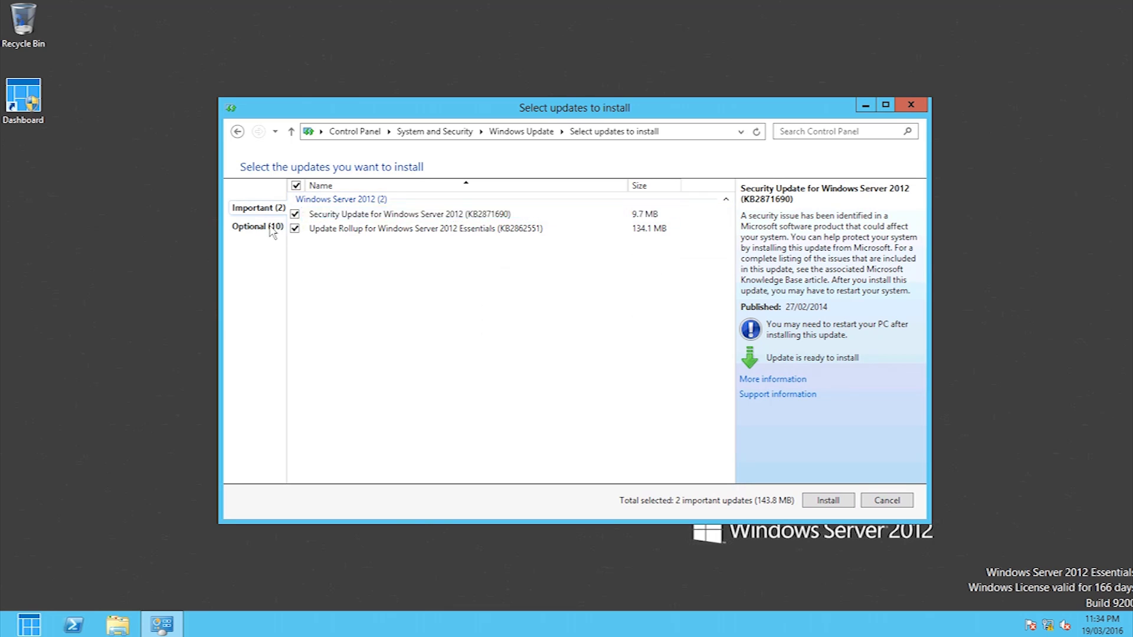
{"action": "left_click", "coordinate": [295, 186]}
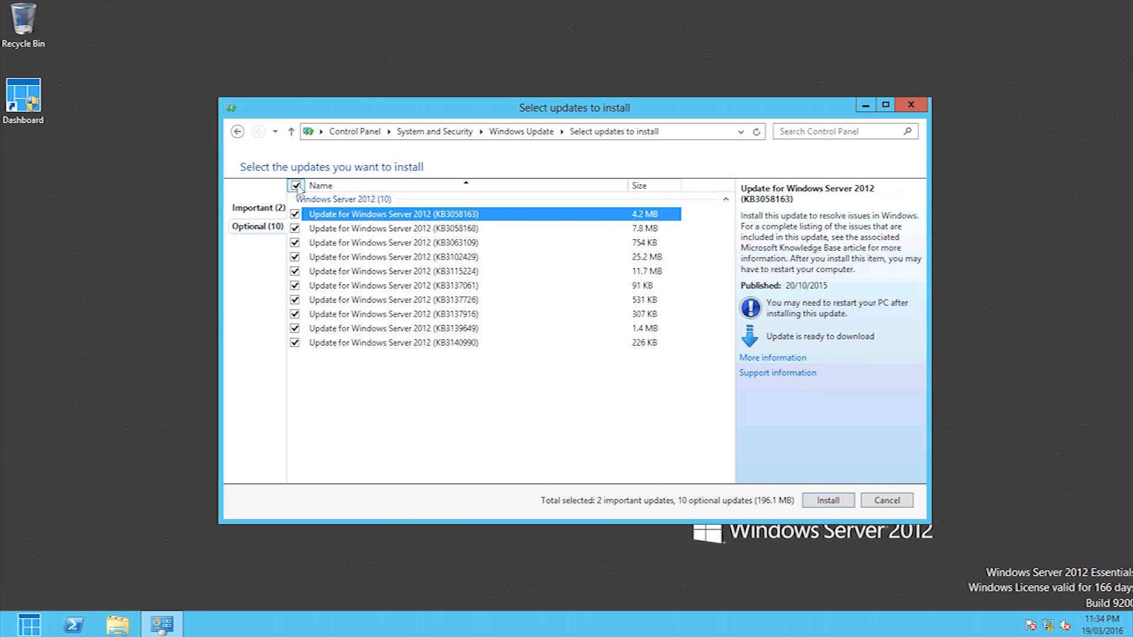
{"action": "left_click", "coordinate": [259, 210]}
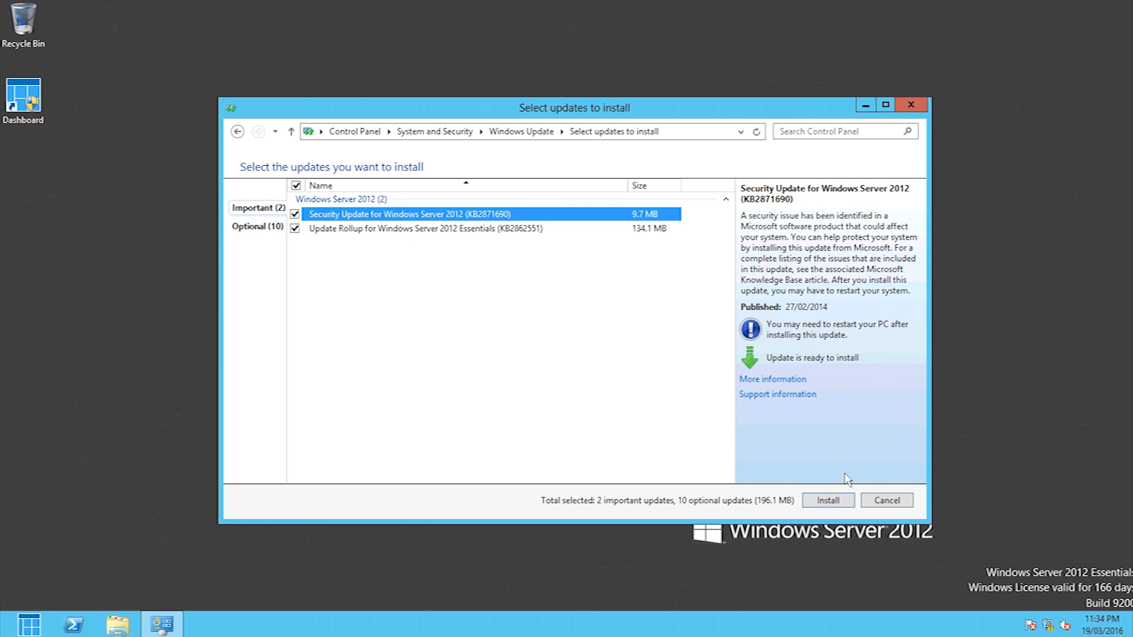
{"action": "left_click", "coordinate": [825, 502]}
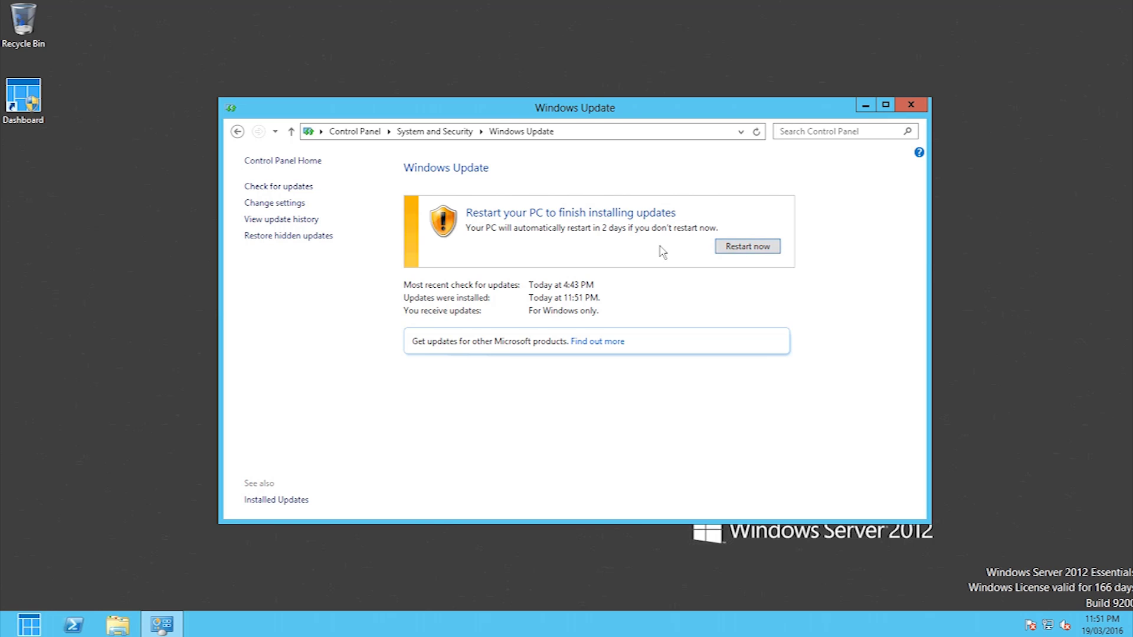
Restart the server now to finish installing the Windows updates.
{"action": "left_click", "coordinate": [764, 248]}
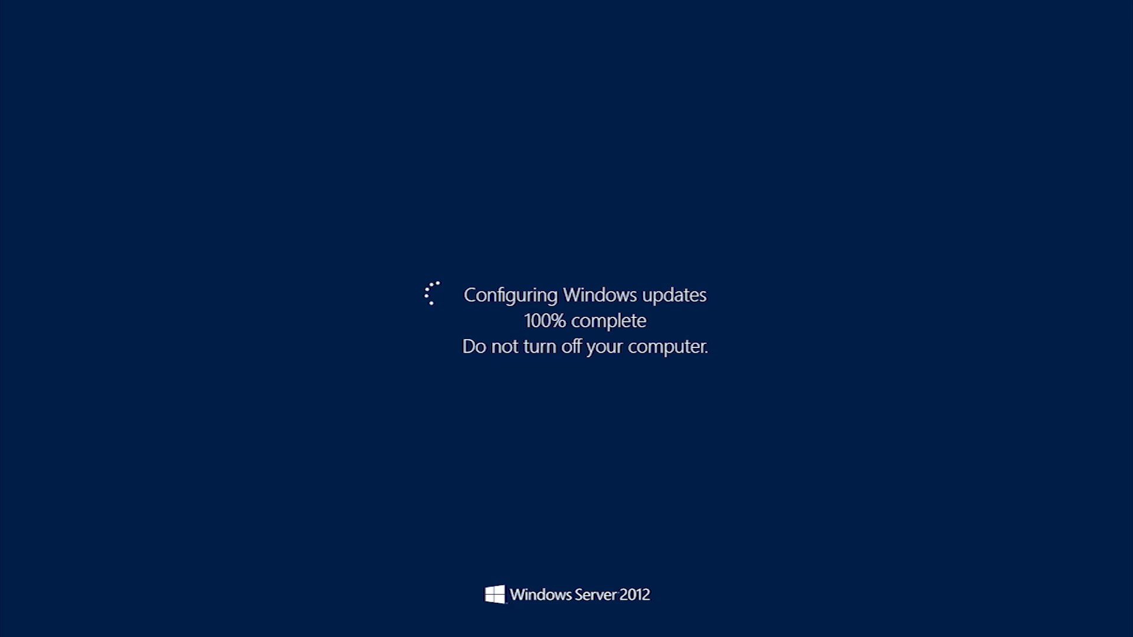
Send Ctrl+Alt+Delete to the virtual machine and sign in with the administrator password.
{"action": "key", "text": "alt+a"}
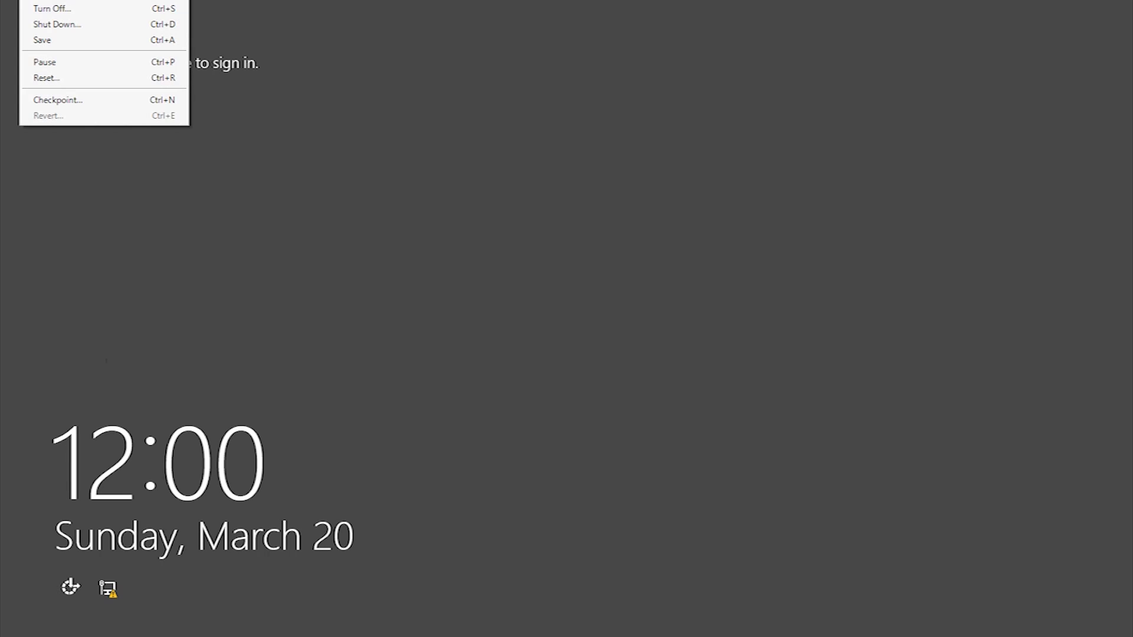
{"action": "key", "text": "ctrl+alt+End"}
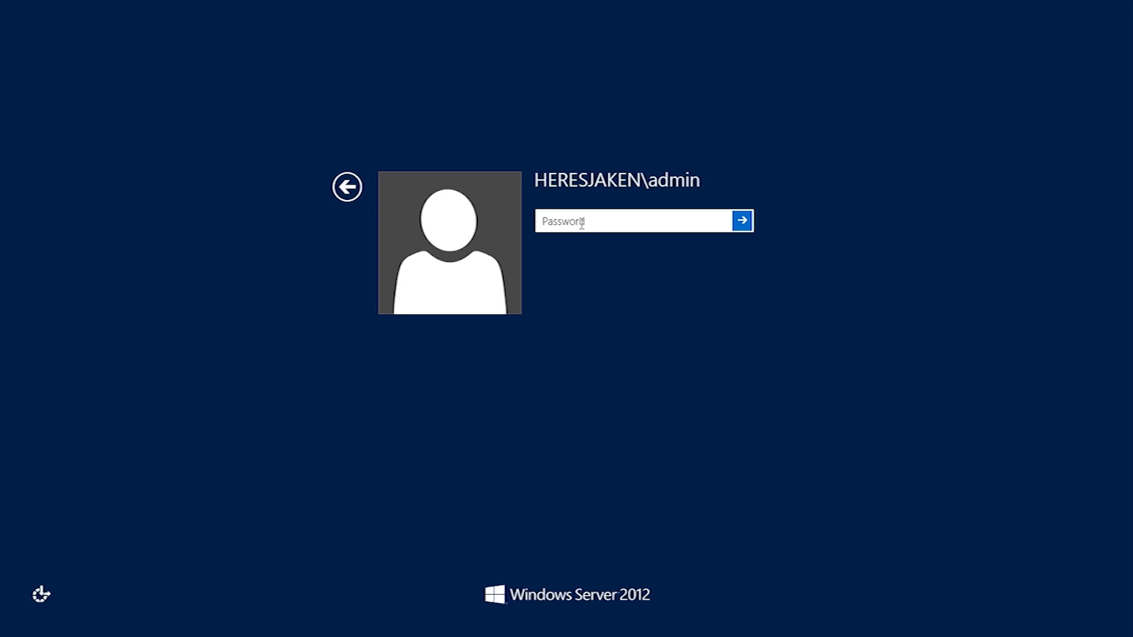
{"action": "type", "text": "****"}
{"action": "type", "text": "*******"}
{"action": "key", "text": "Return"}
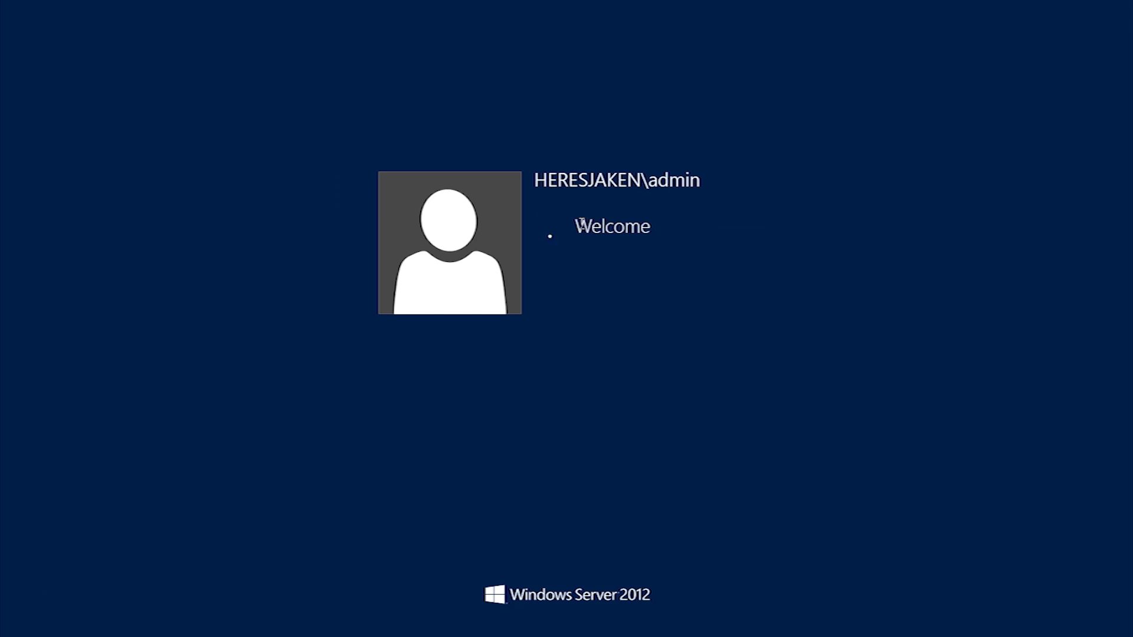